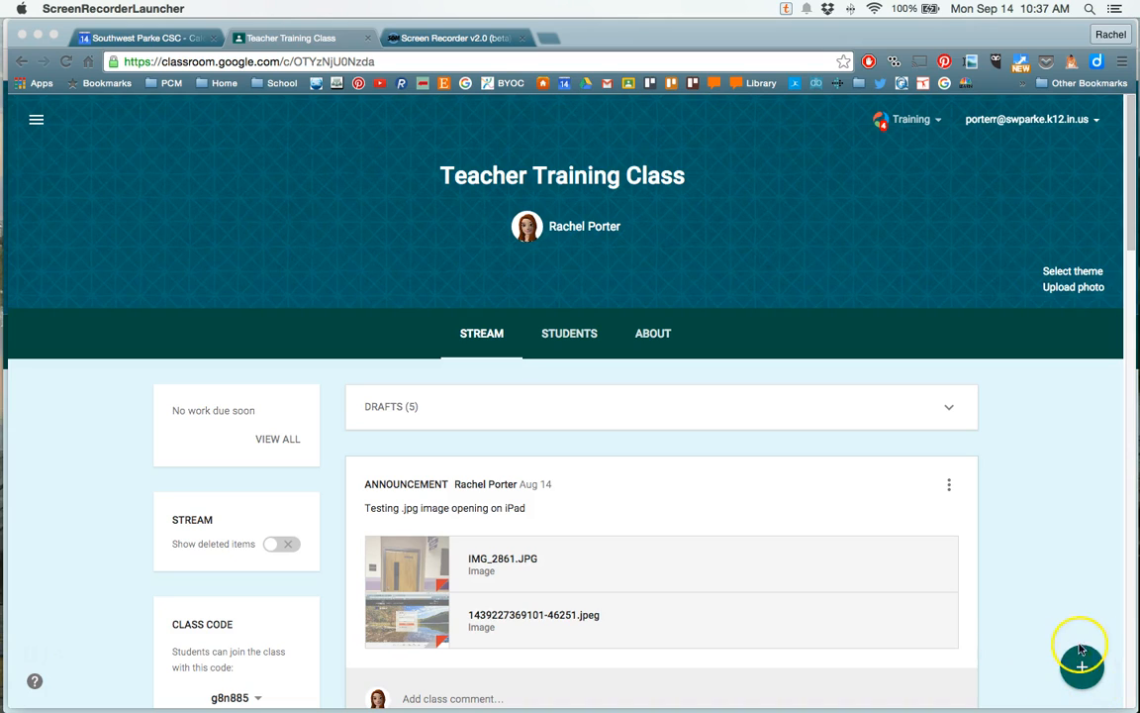
Start a new announcement and check which classes it can be shared with
{"action": "left_click", "coordinate": [1084, 670]}
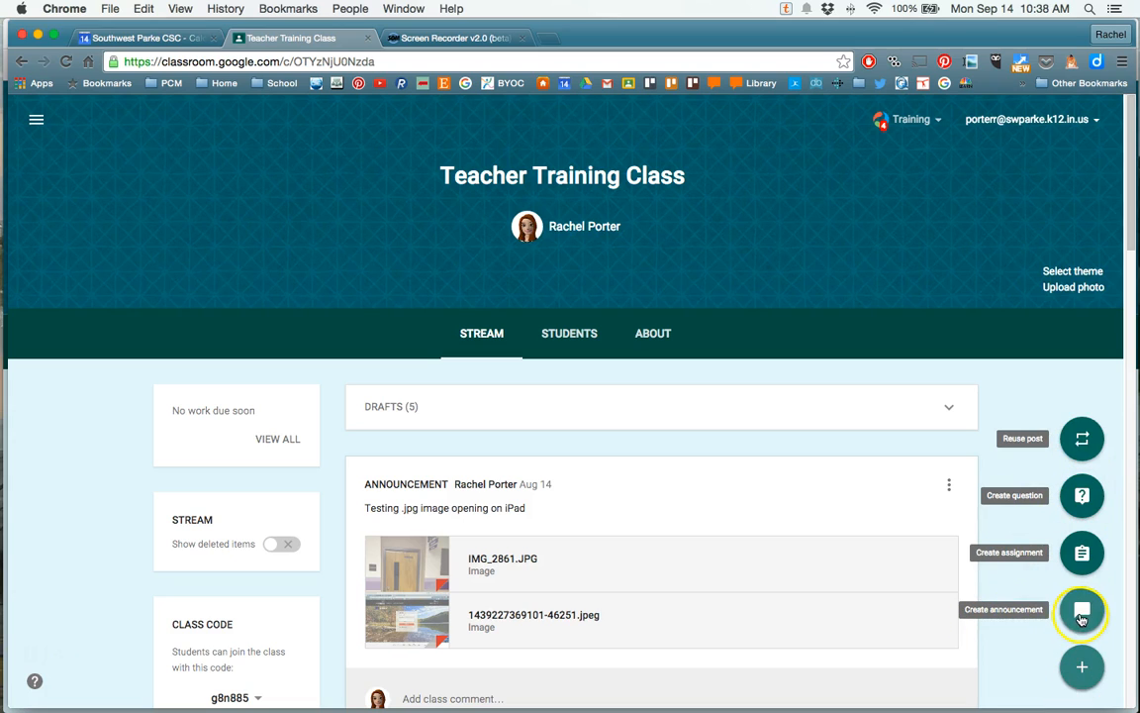
{"action": "left_click", "coordinate": [1080, 618]}
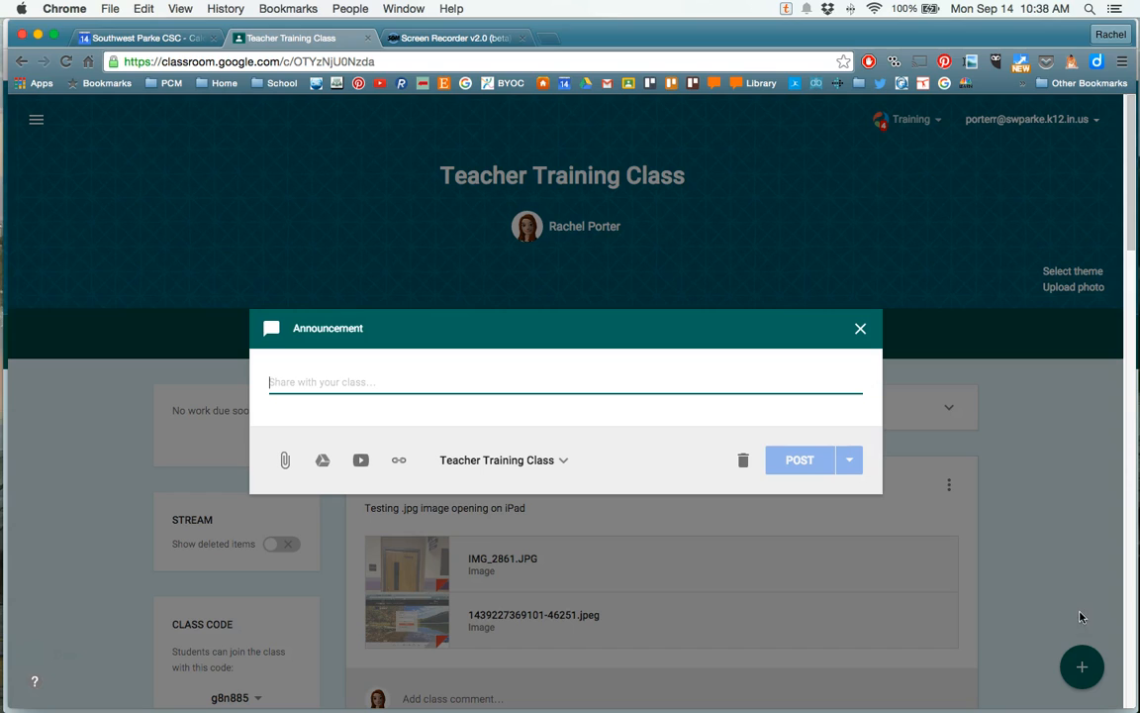
{"action": "left_click", "coordinate": [512, 459]}
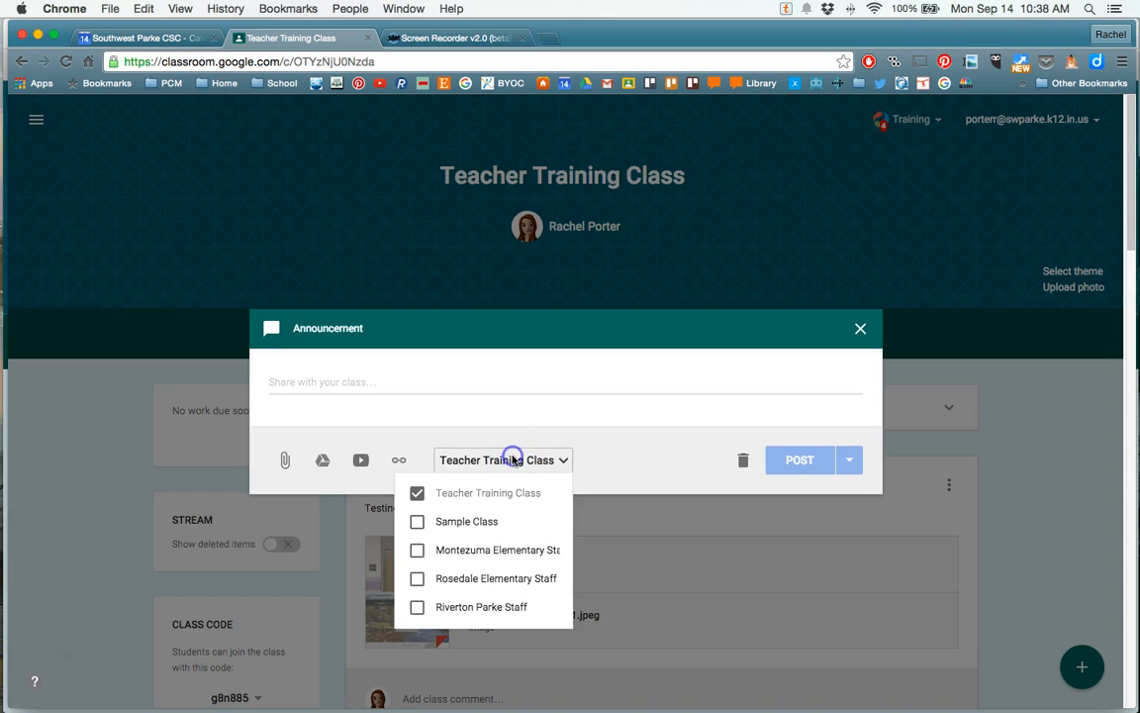
{"action": "left_click", "coordinate": [656, 474]}
Enter "fd" as the announcement text, review its posting options and close it as a draft
{"action": "left_click", "coordinate": [598, 386]}
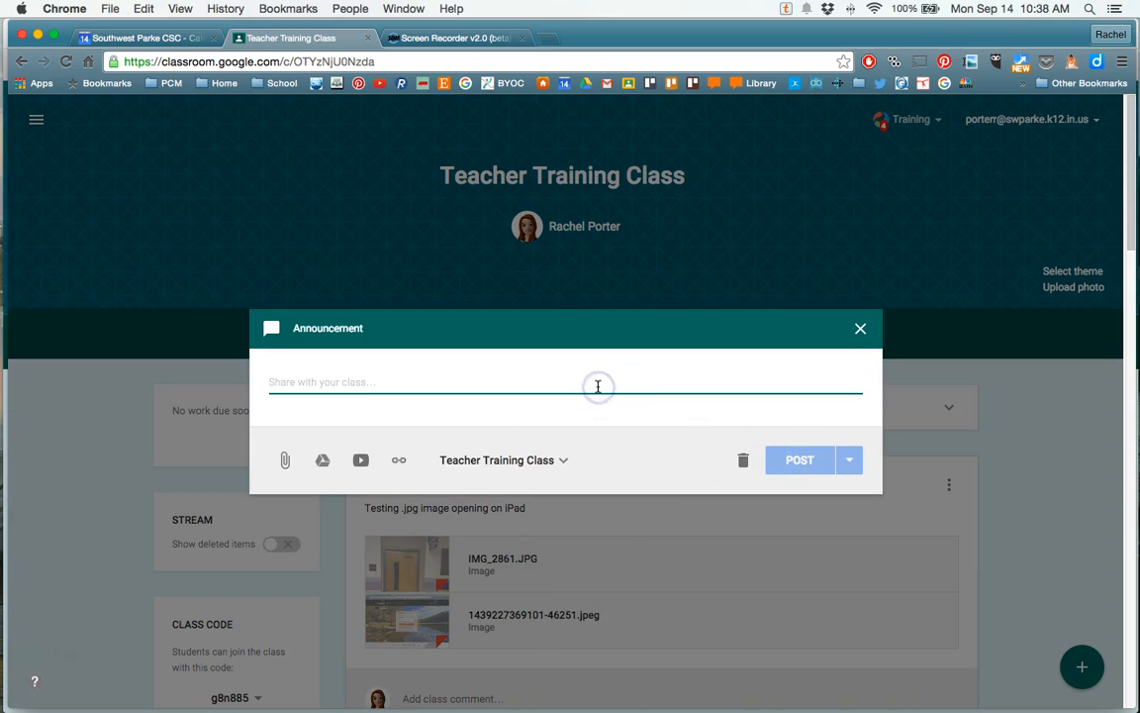
{"action": "type", "text": "fd"}
{"action": "left_click", "coordinate": [849, 459]}
{"action": "left_click", "coordinate": [798, 495]}
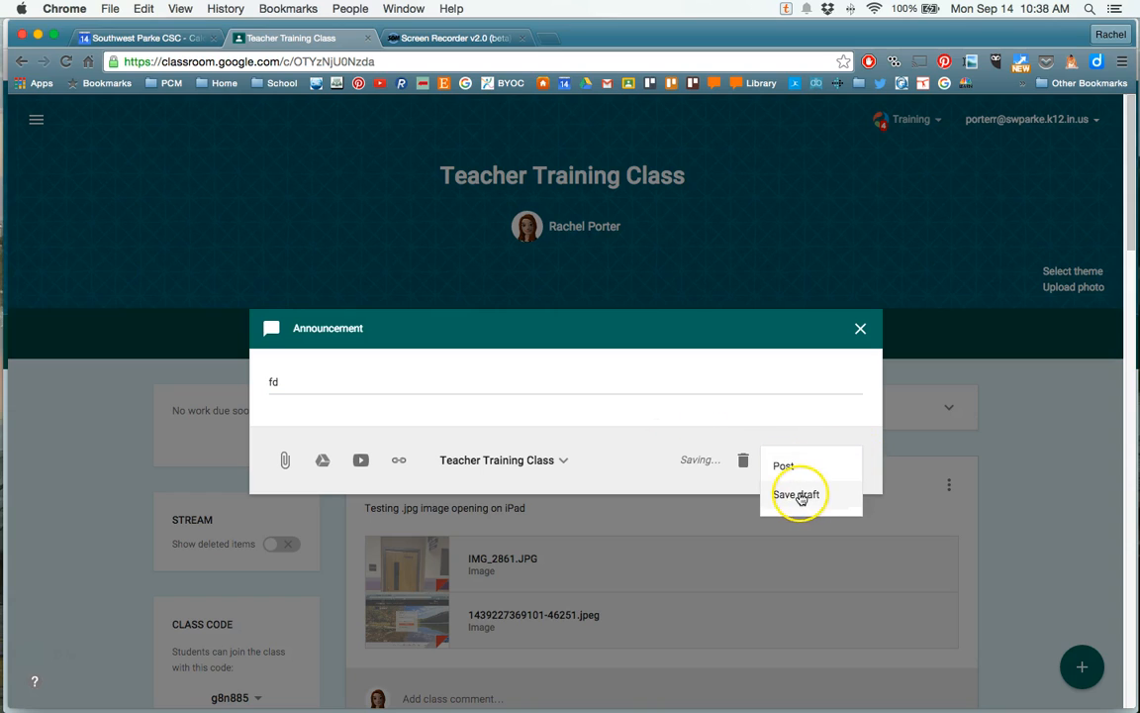
{"action": "left_click", "coordinate": [875, 461]}
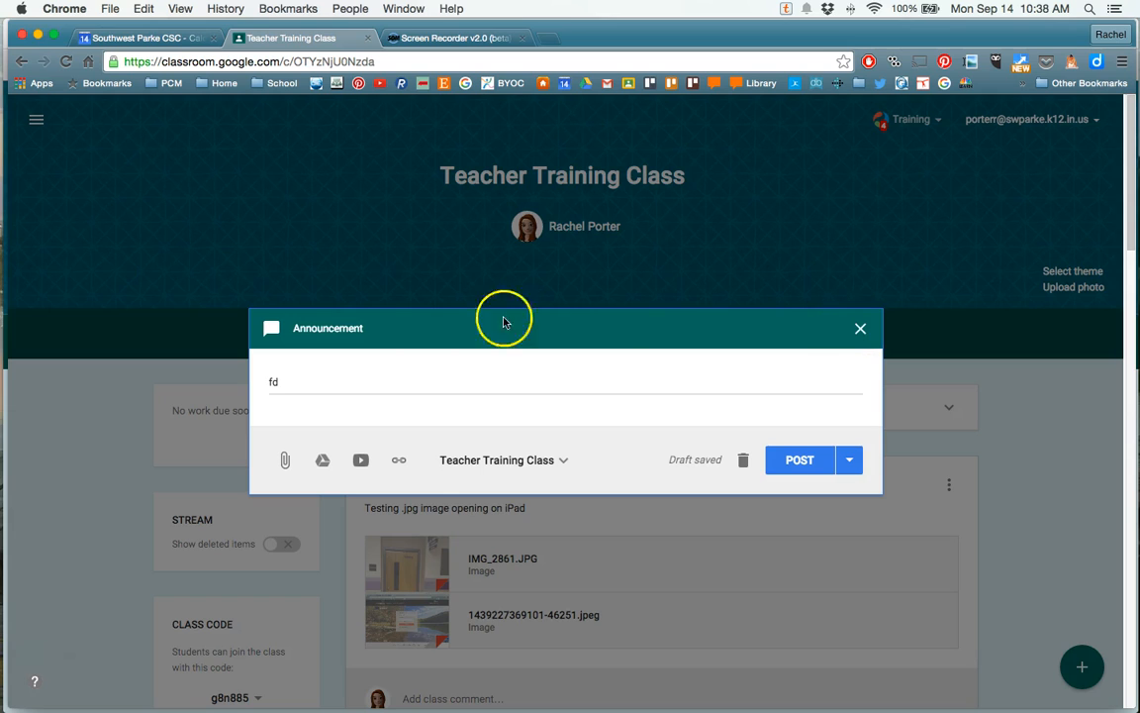
{"action": "left_click", "coordinate": [855, 334]}
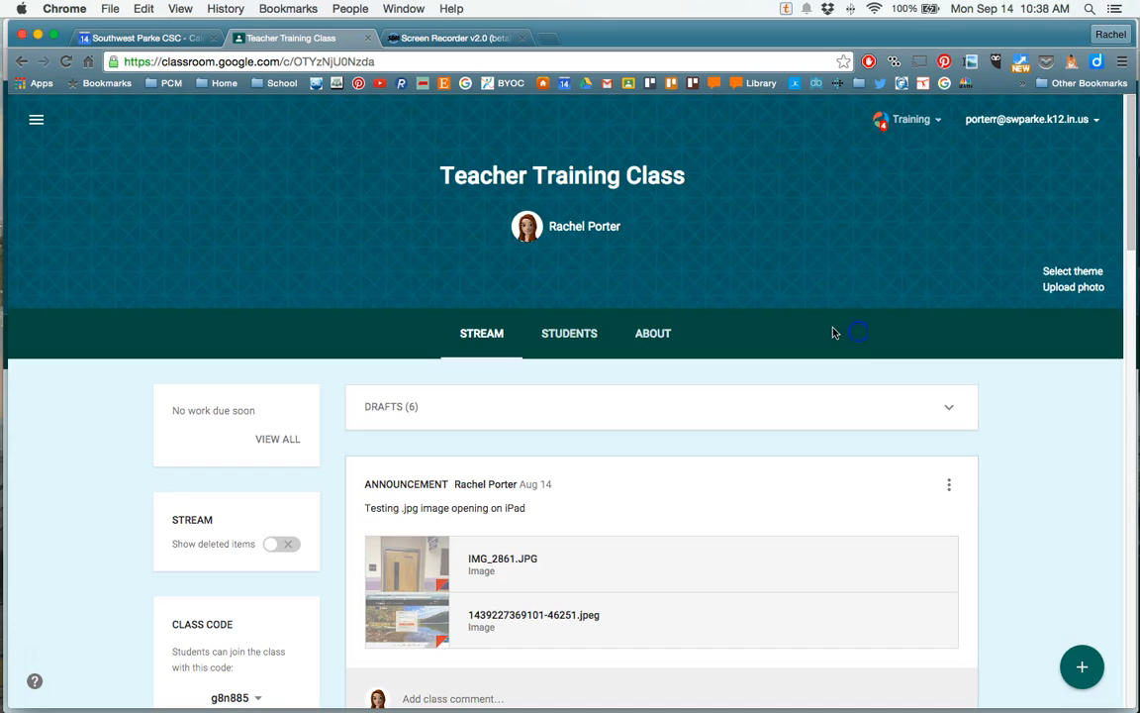
Create an assignment with the title "Title" and the description "description"
{"action": "left_click", "coordinate": [1084, 667]}
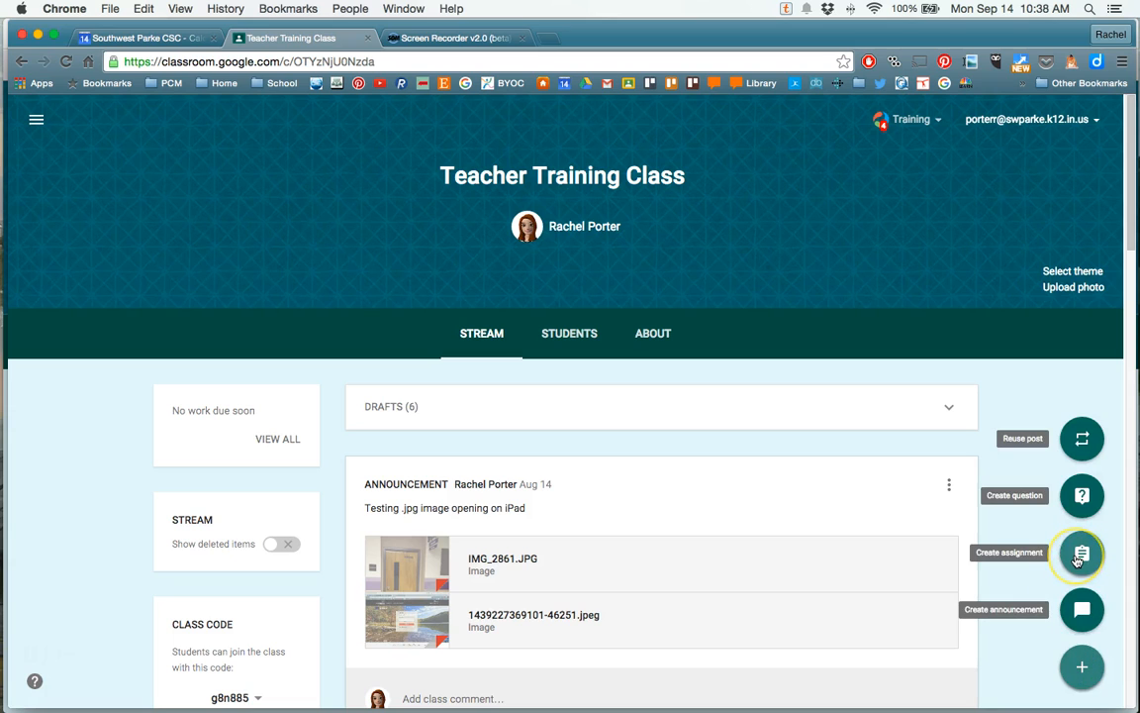
{"action": "left_click", "coordinate": [1079, 556]}
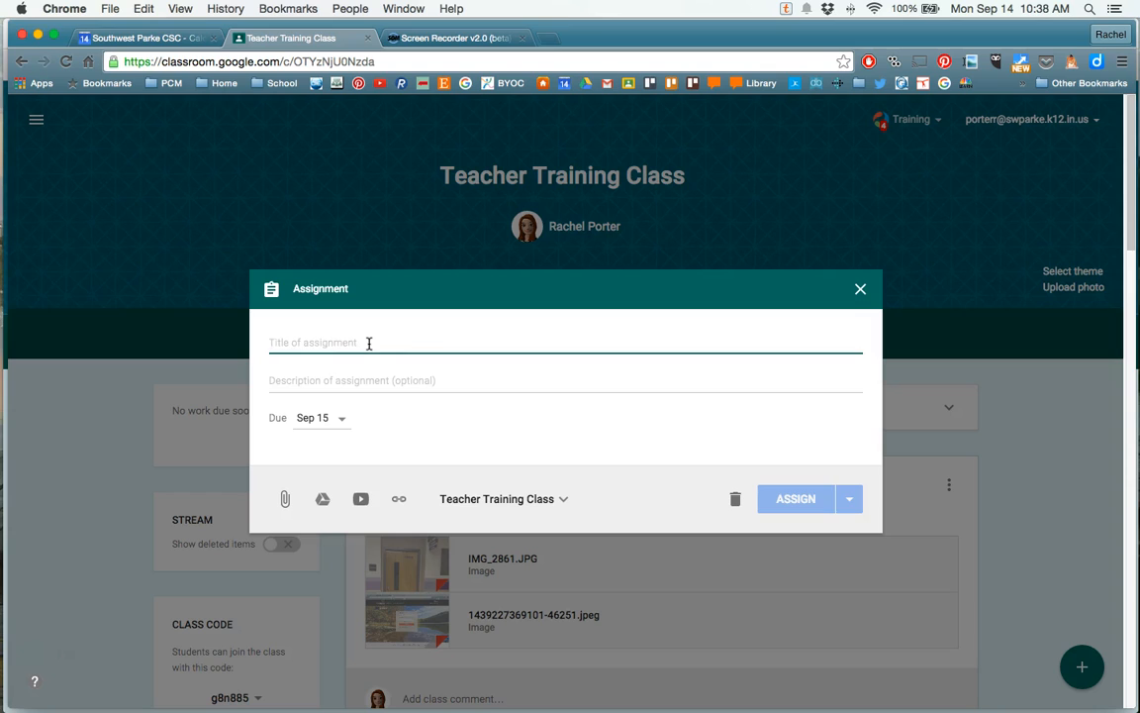
{"action": "type", "text": "Title"}
{"action": "key", "text": "Tab"}
{"action": "type", "text": "de"}
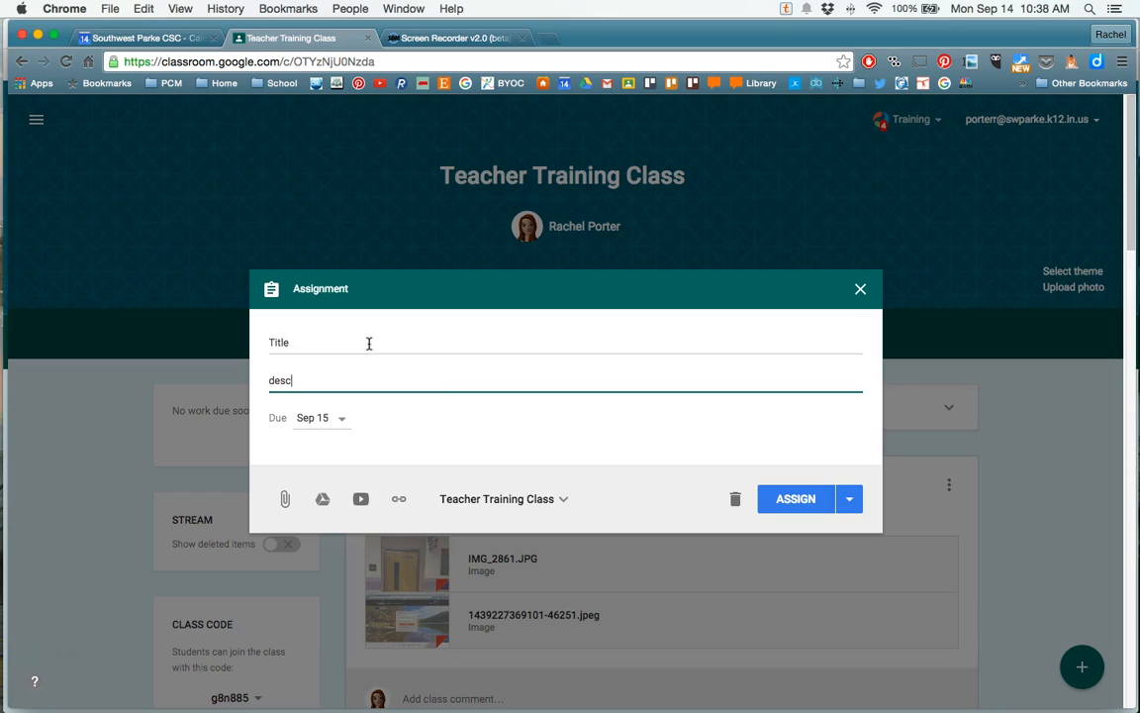
Try the assignment without a due date, restore the due date and set it to Sep 16, 2015
{"action": "left_click", "coordinate": [341, 419]}
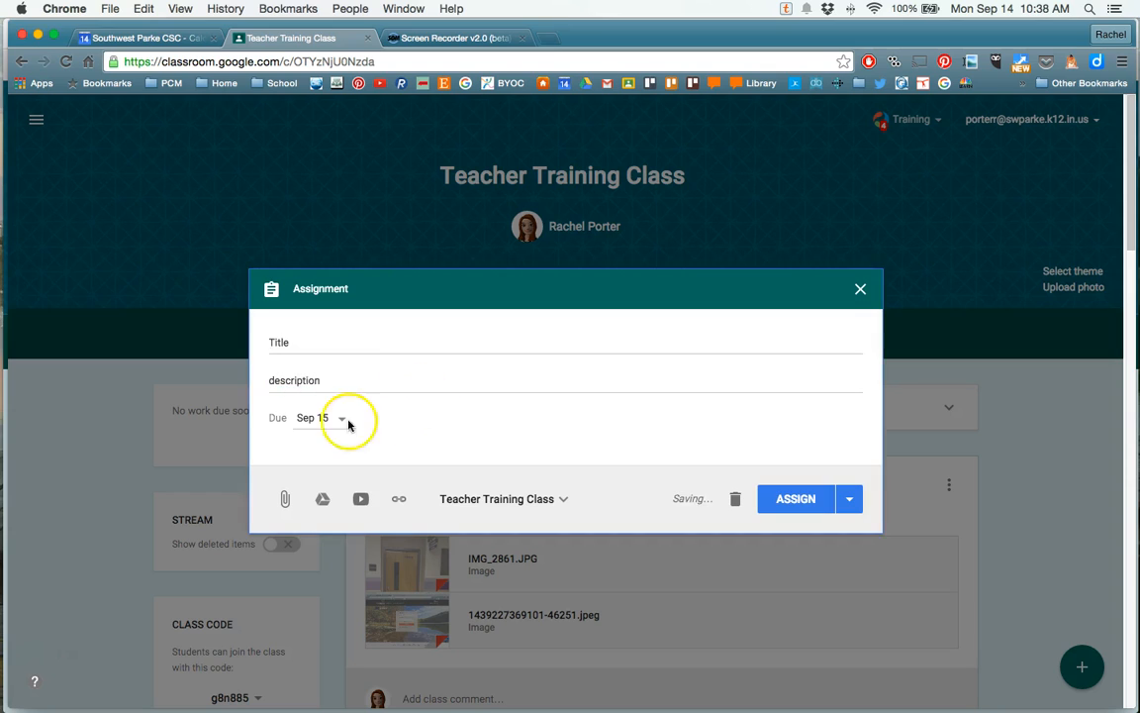
{"action": "left_click", "coordinate": [443, 447]}
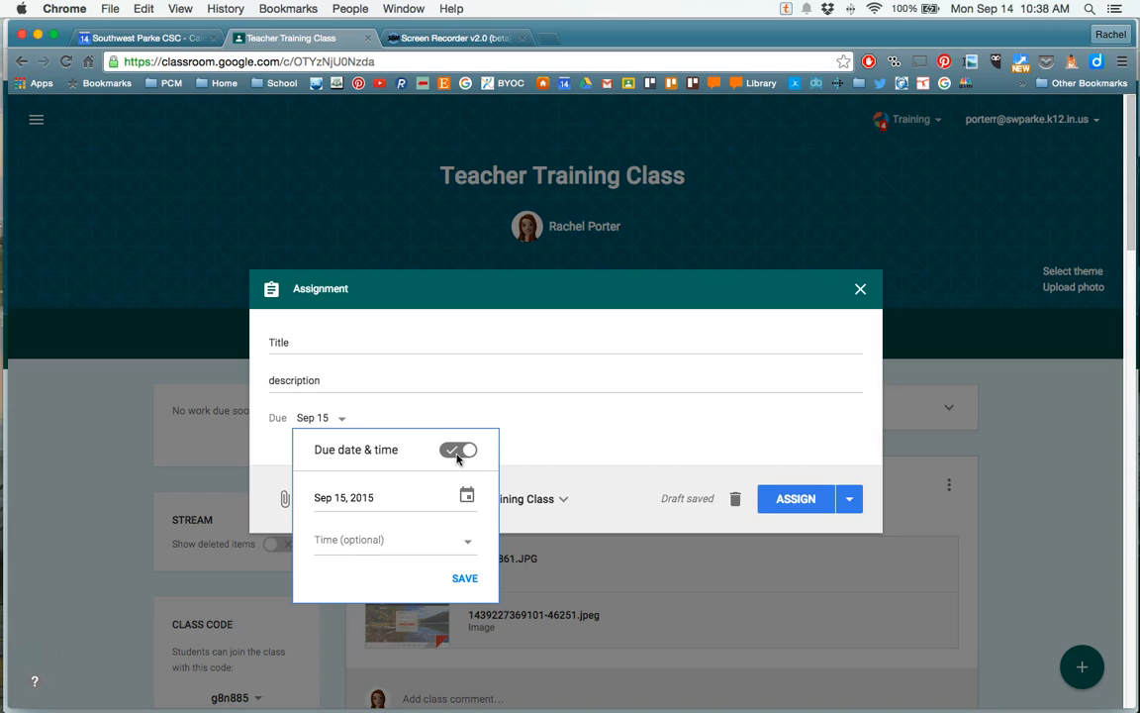
{"action": "left_click", "coordinate": [458, 450]}
{"action": "left_click", "coordinate": [302, 447]}
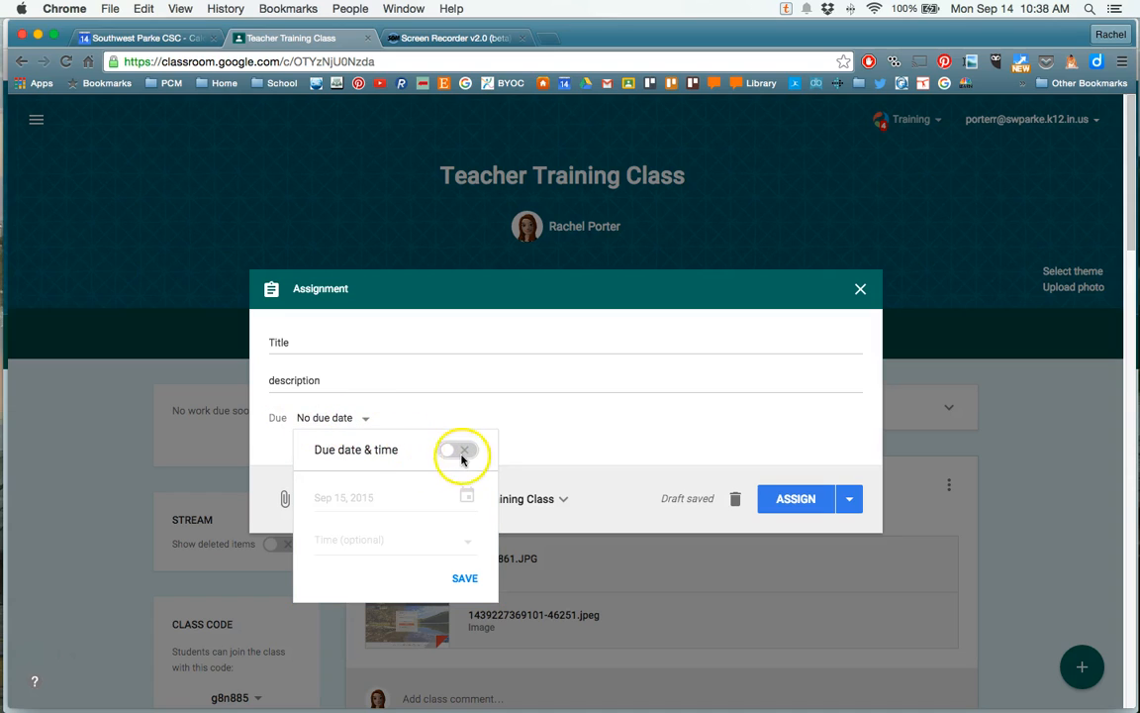
{"action": "left_click", "coordinate": [461, 455]}
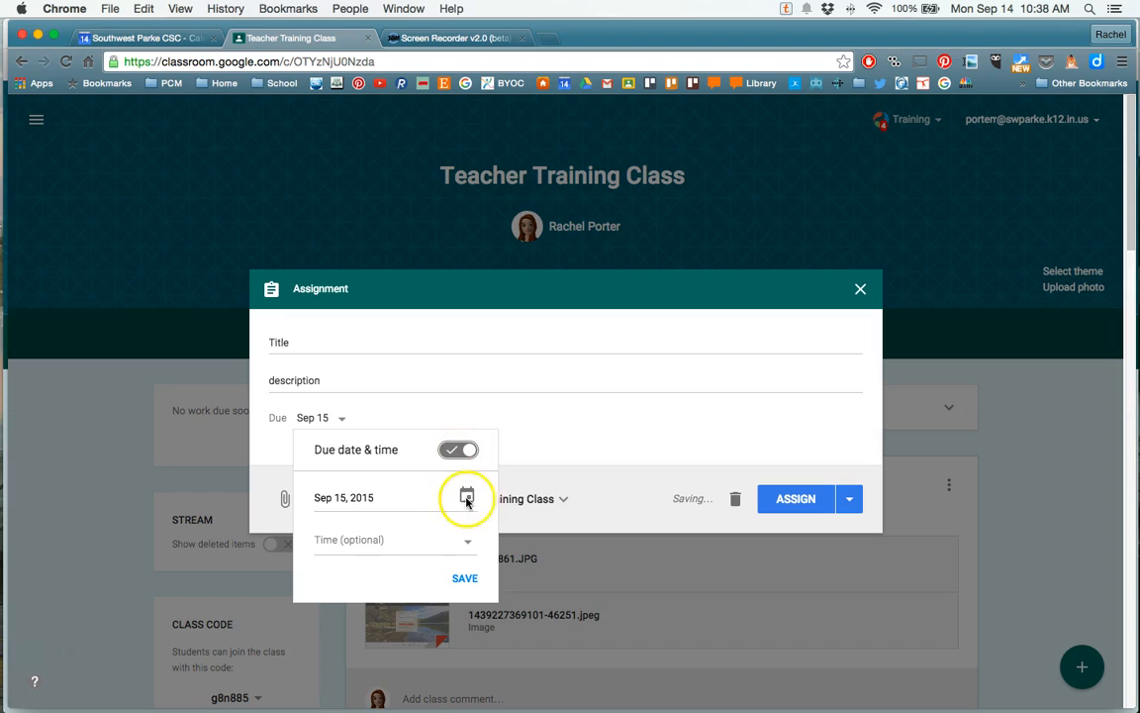
{"action": "left_click", "coordinate": [467, 499]}
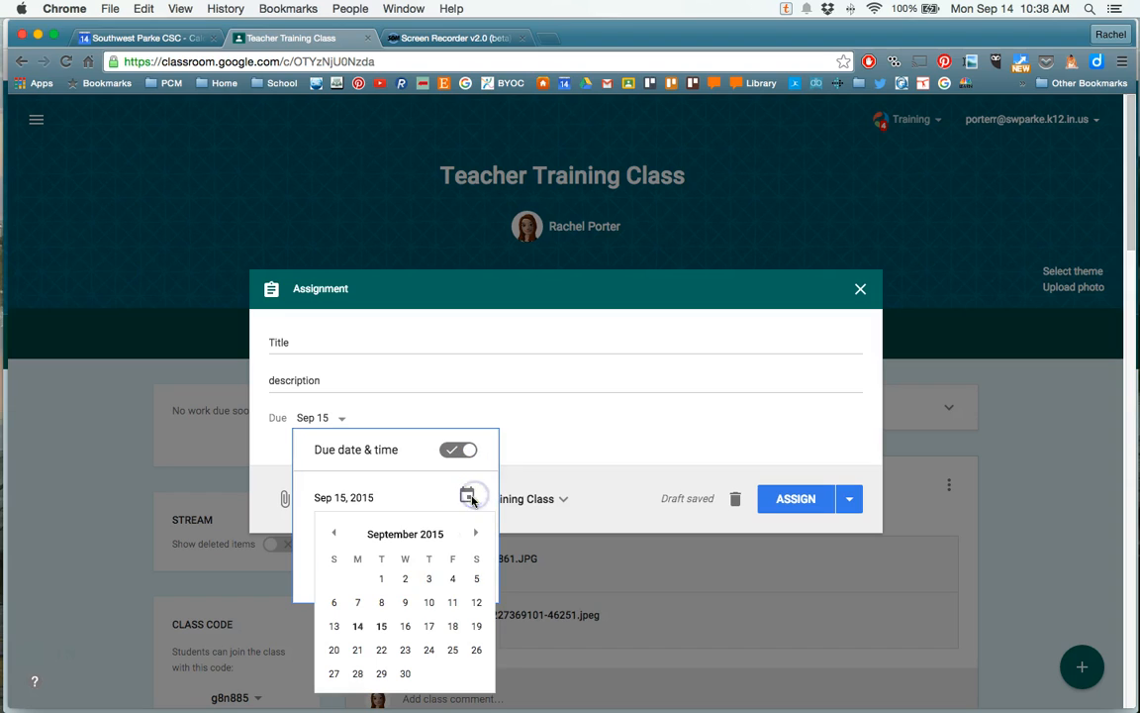
{"action": "left_click", "coordinate": [406, 626]}
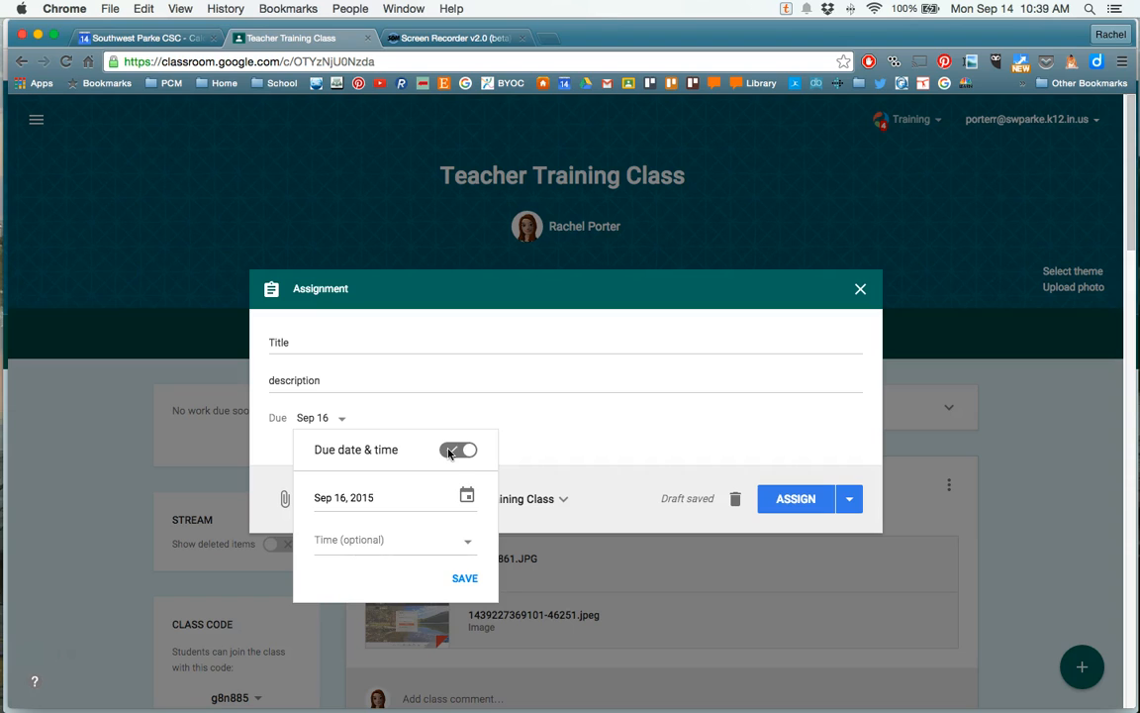
{"action": "left_click", "coordinate": [551, 364]}
Review the assignment's class list and assigning options, and close it as a draft
{"action": "left_click", "coordinate": [515, 498]}
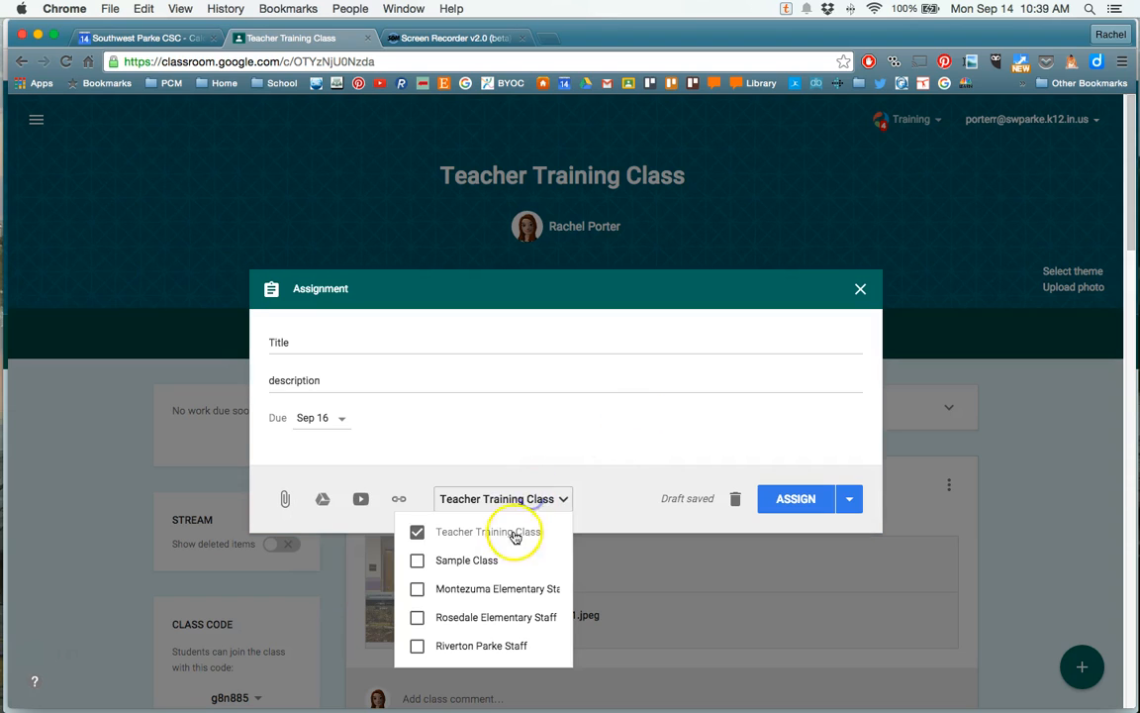
{"action": "left_click", "coordinate": [585, 471]}
{"action": "left_click", "coordinate": [848, 498]}
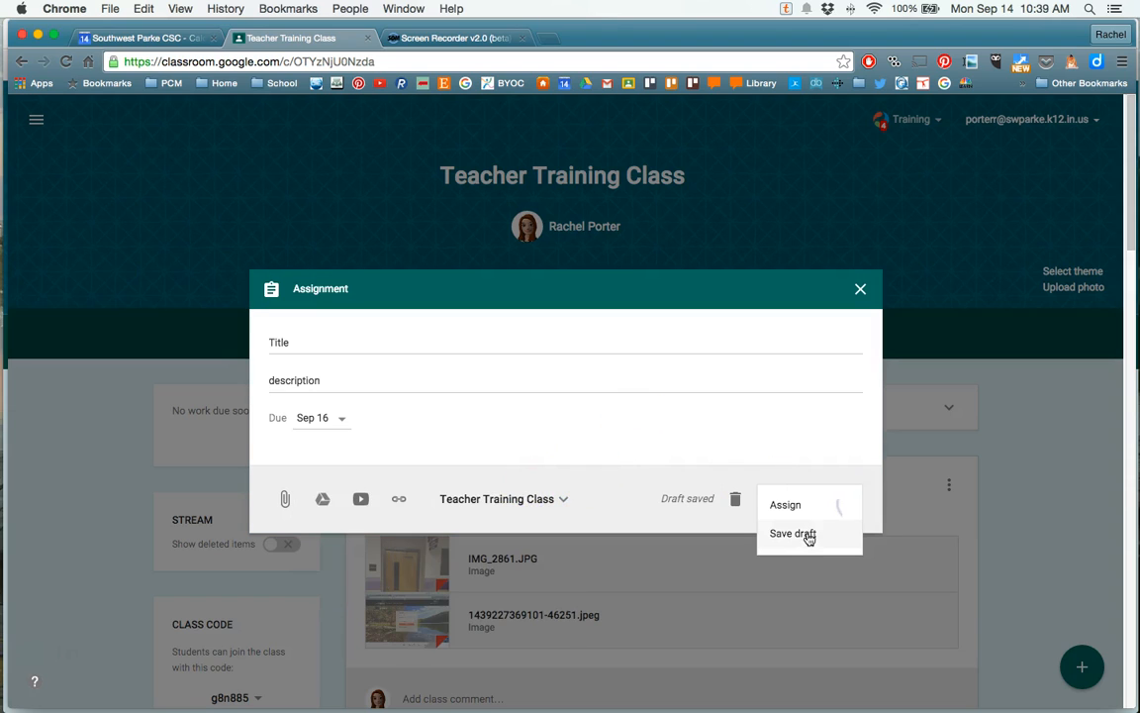
{"action": "left_click", "coordinate": [861, 469]}
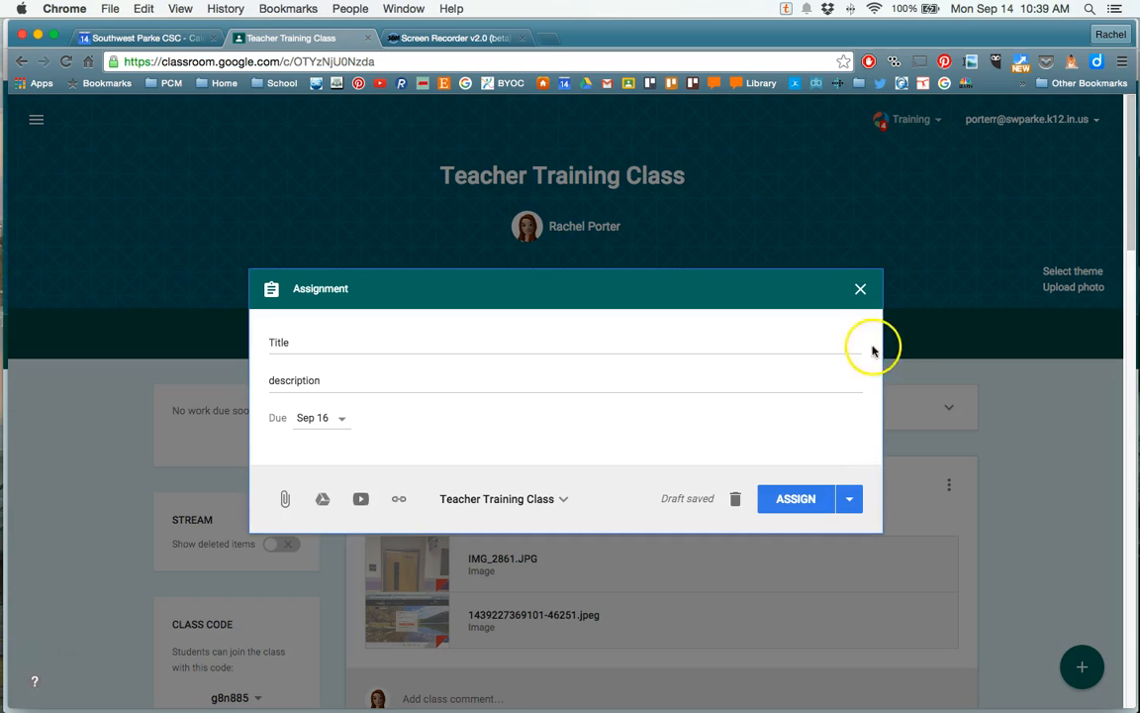
{"action": "left_click", "coordinate": [860, 288]}
Create a question titled "Write a comment on what you read today."
{"action": "mouse_move", "coordinate": [1069, 647]}
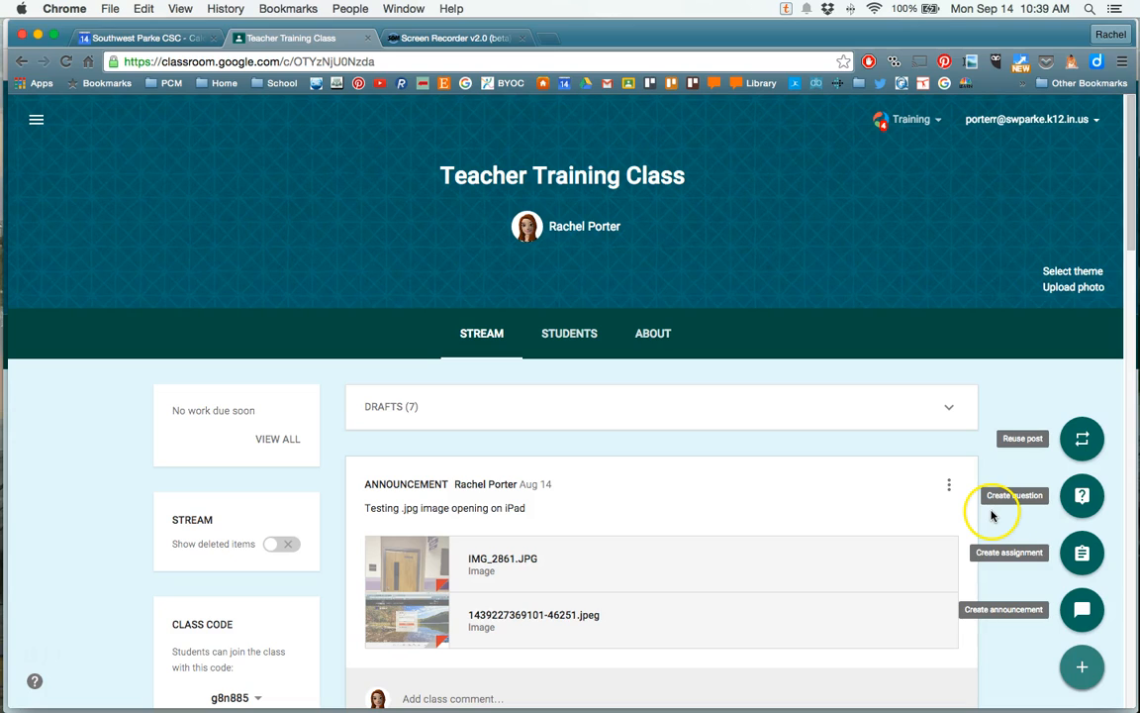
{"action": "left_click", "coordinate": [1084, 498]}
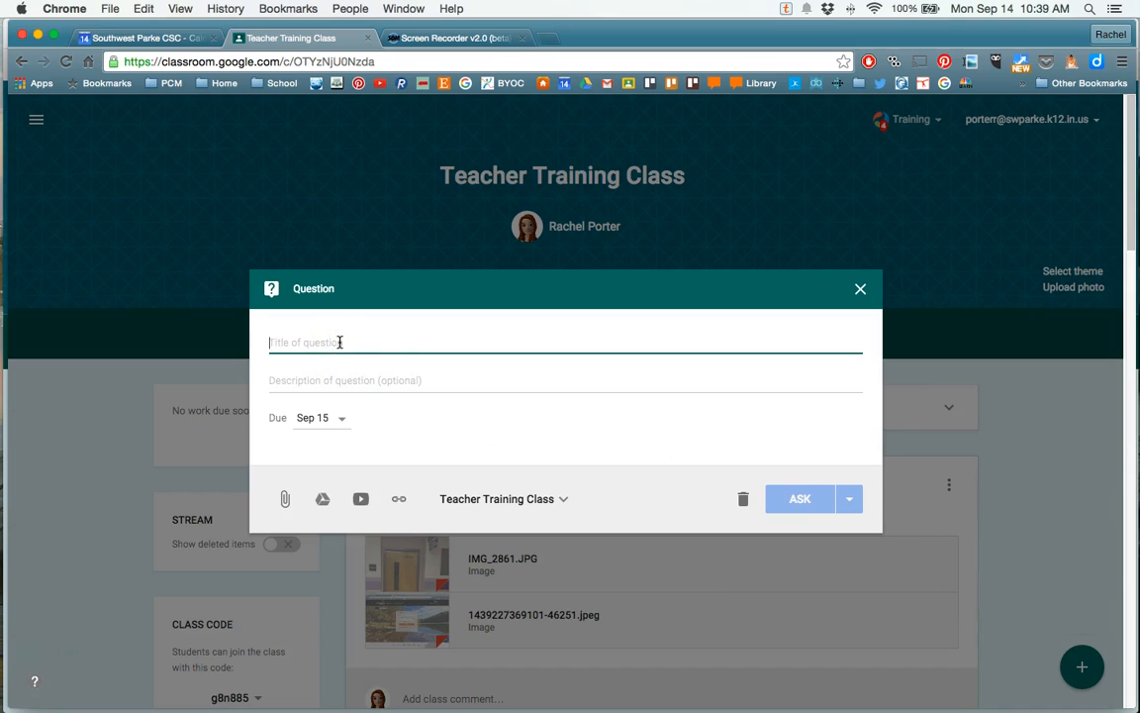
{"action": "type", "text": "W"}
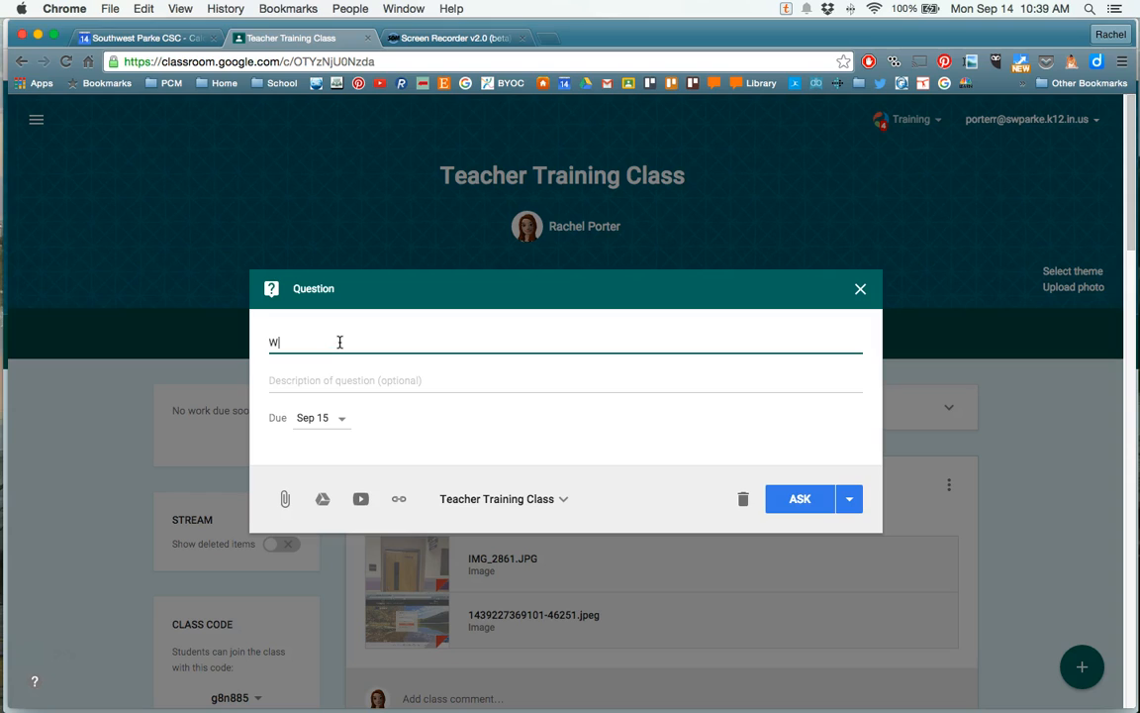
{"action": "type", "text": "rite a comment on what "}
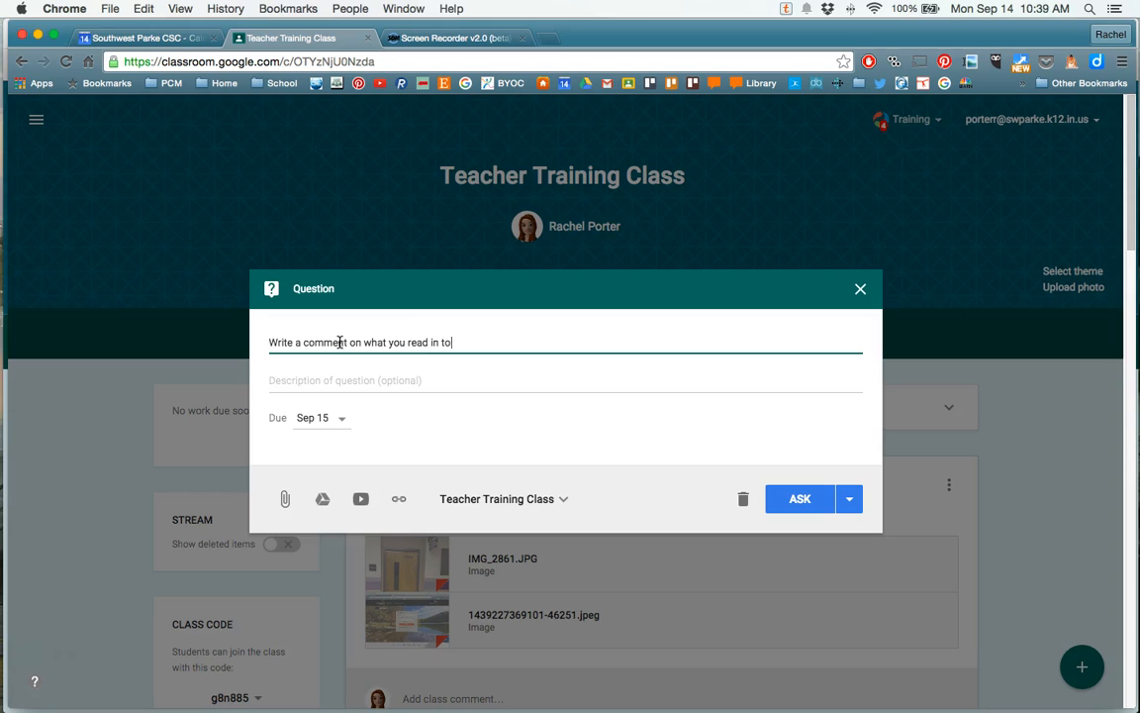
{"action": "type", "text": "you read today."}
Enter the question's description: "Please post a comment on a classmates response as well. Be nice!"
{"action": "key", "text": "Tab"}
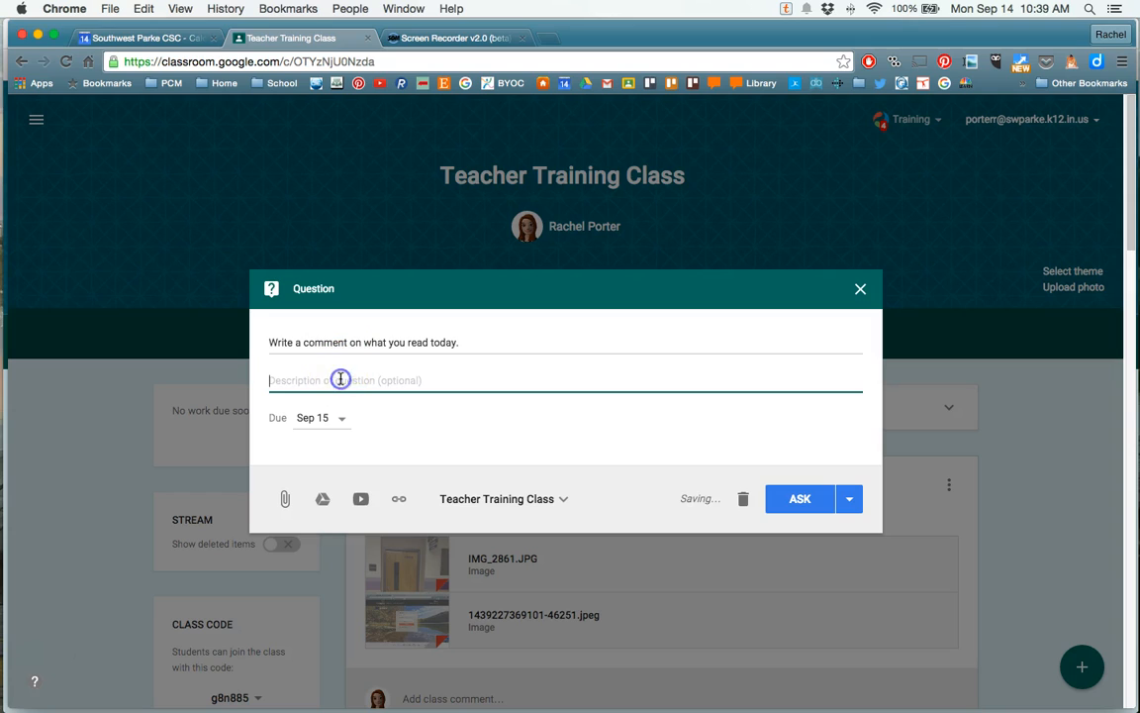
{"action": "type", "text": "Please"}
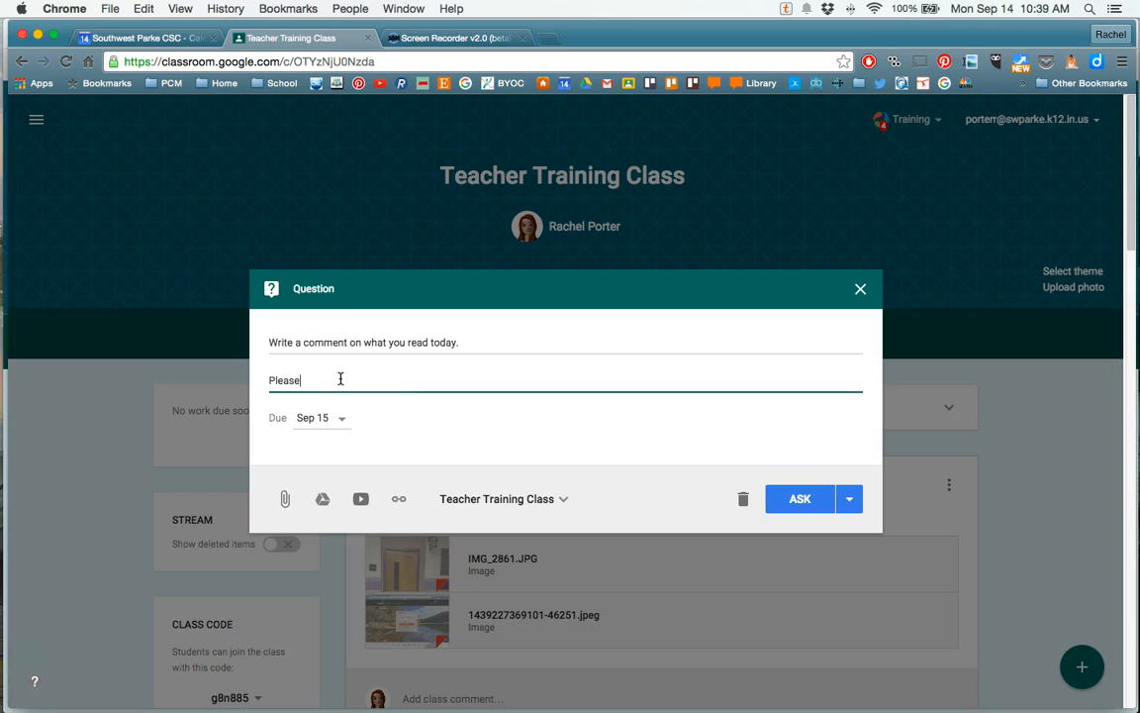
{"action": "type", "text": " post a comment on a classmates response as well.  Be nice!"}
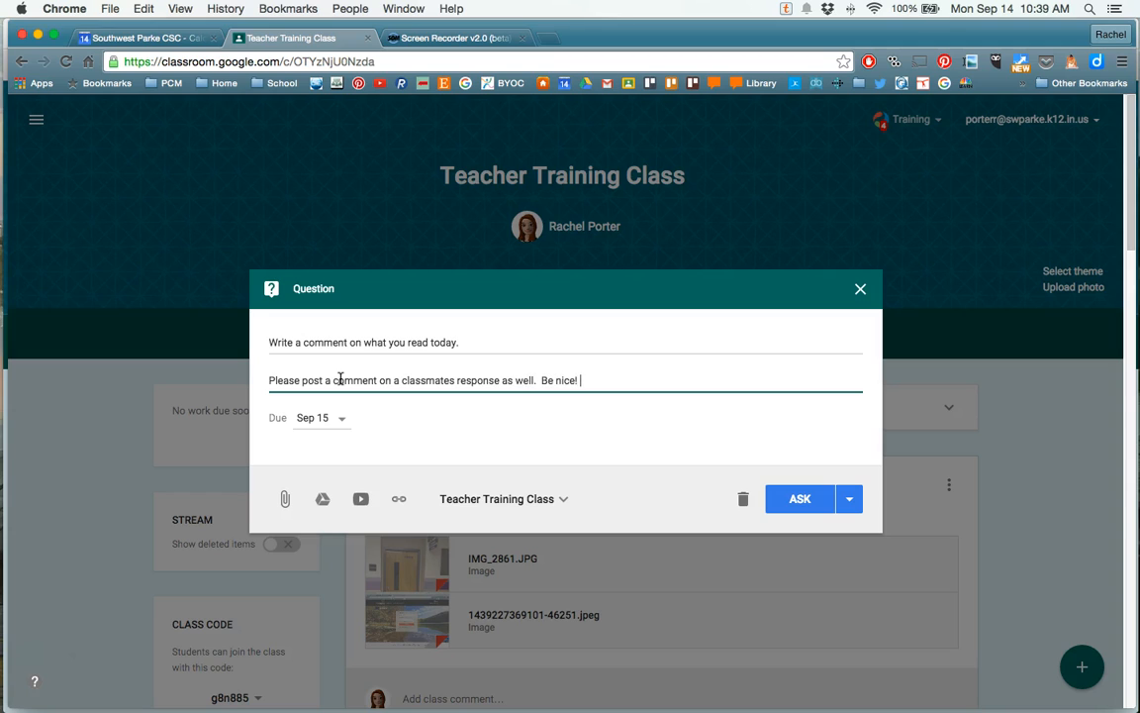
Turn off the due date and time for the question
{"action": "left_click", "coordinate": [339, 420]}
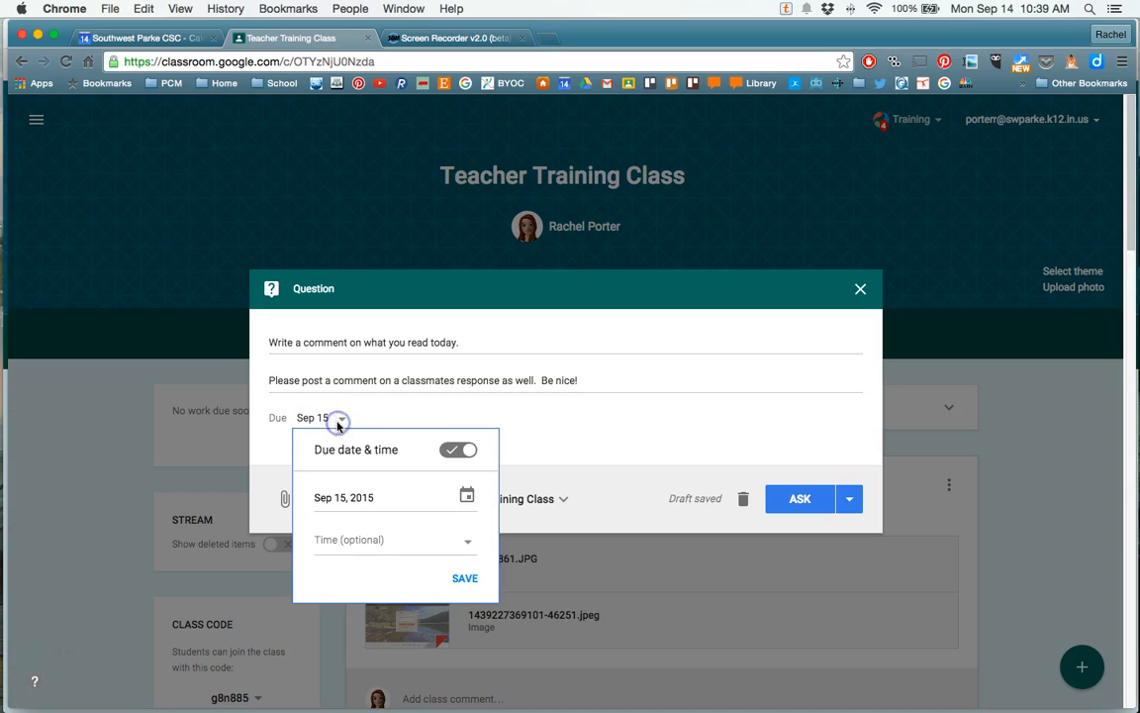
{"action": "left_click", "coordinate": [443, 450]}
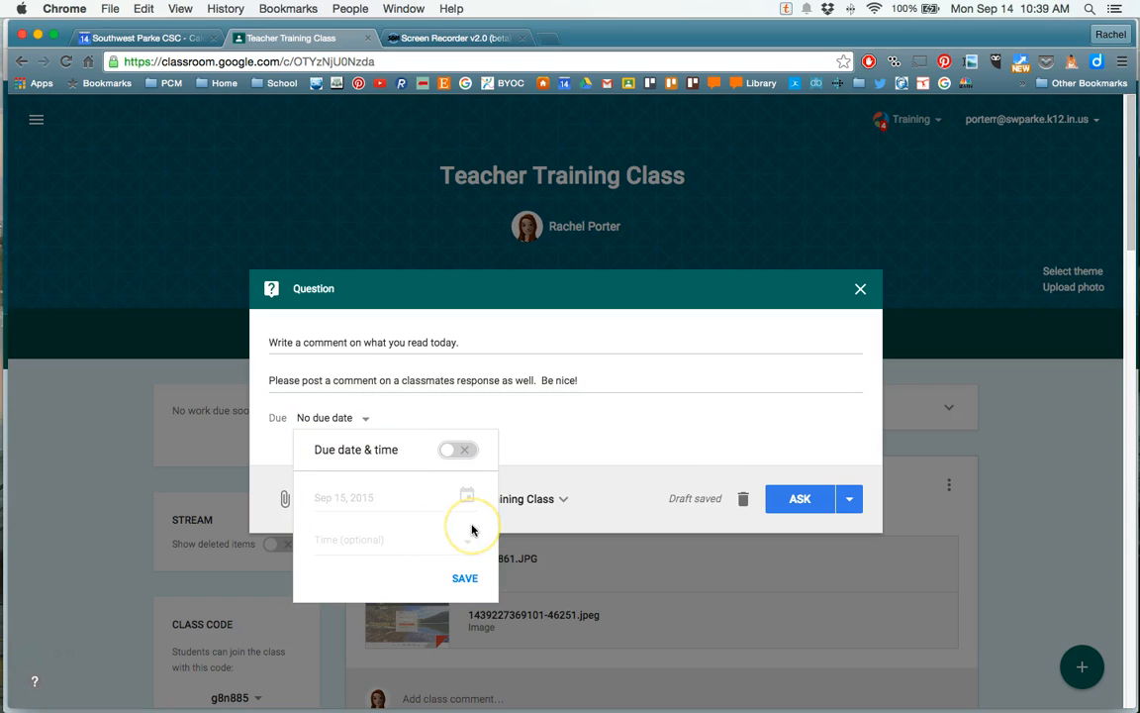
{"action": "left_click", "coordinate": [532, 454]}
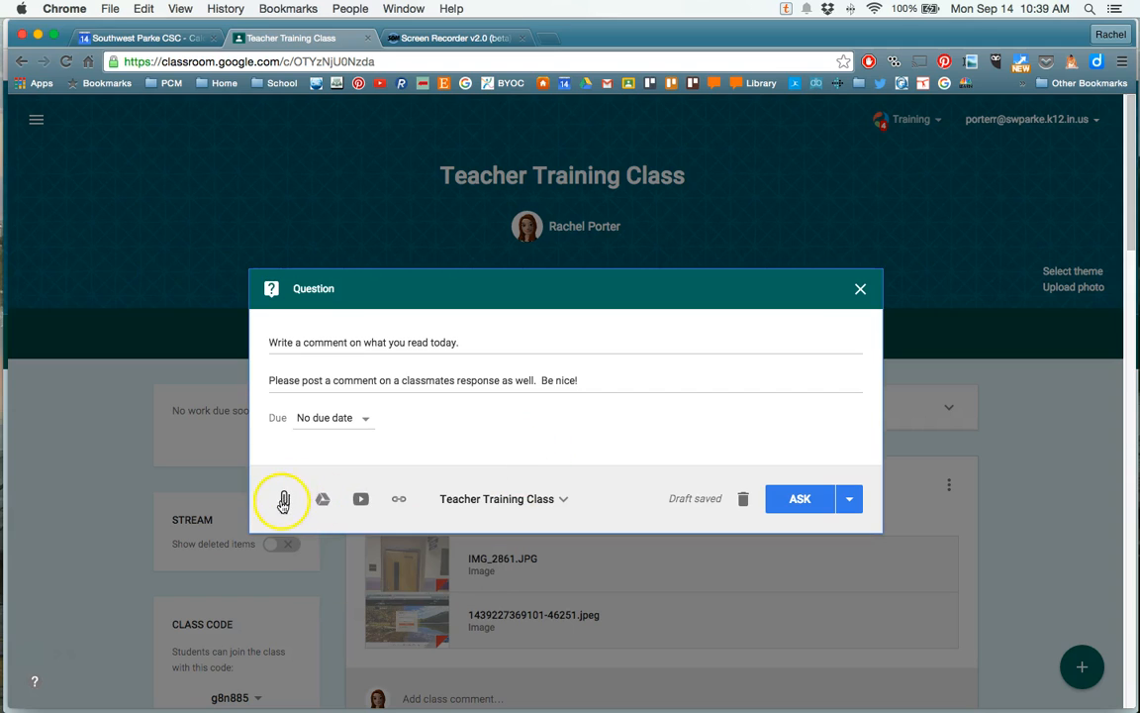
Check which classes the question can go to and which posting options it offers
{"action": "left_click", "coordinate": [498, 501]}
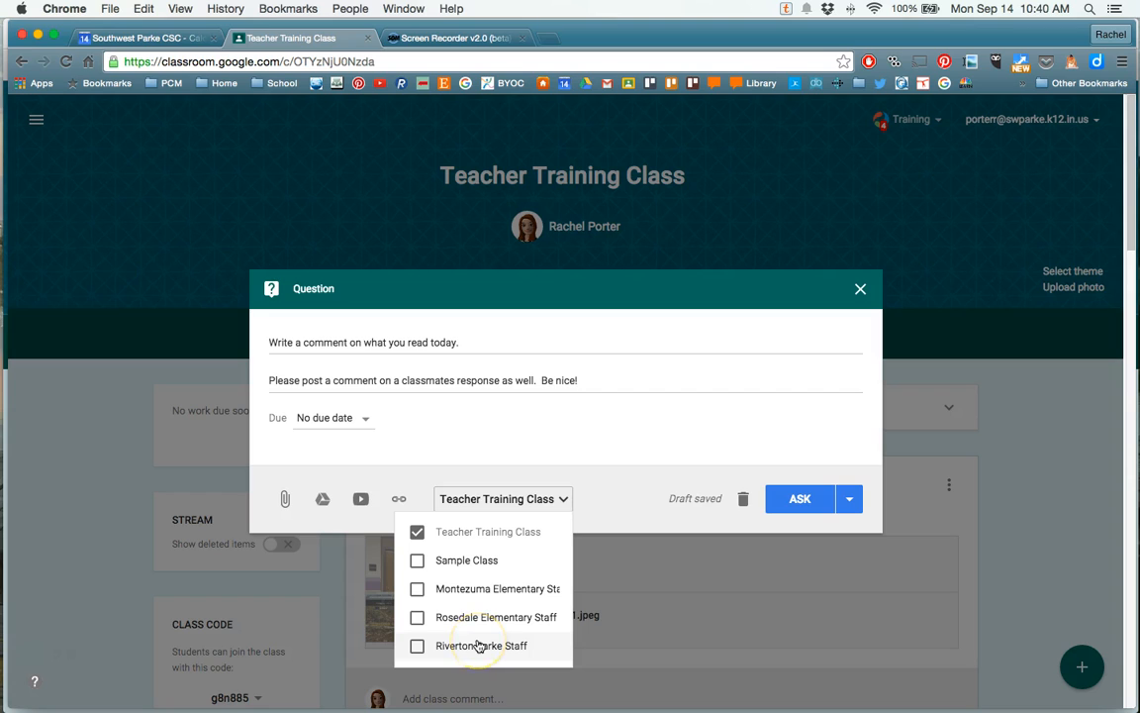
{"action": "left_click", "coordinate": [611, 491]}
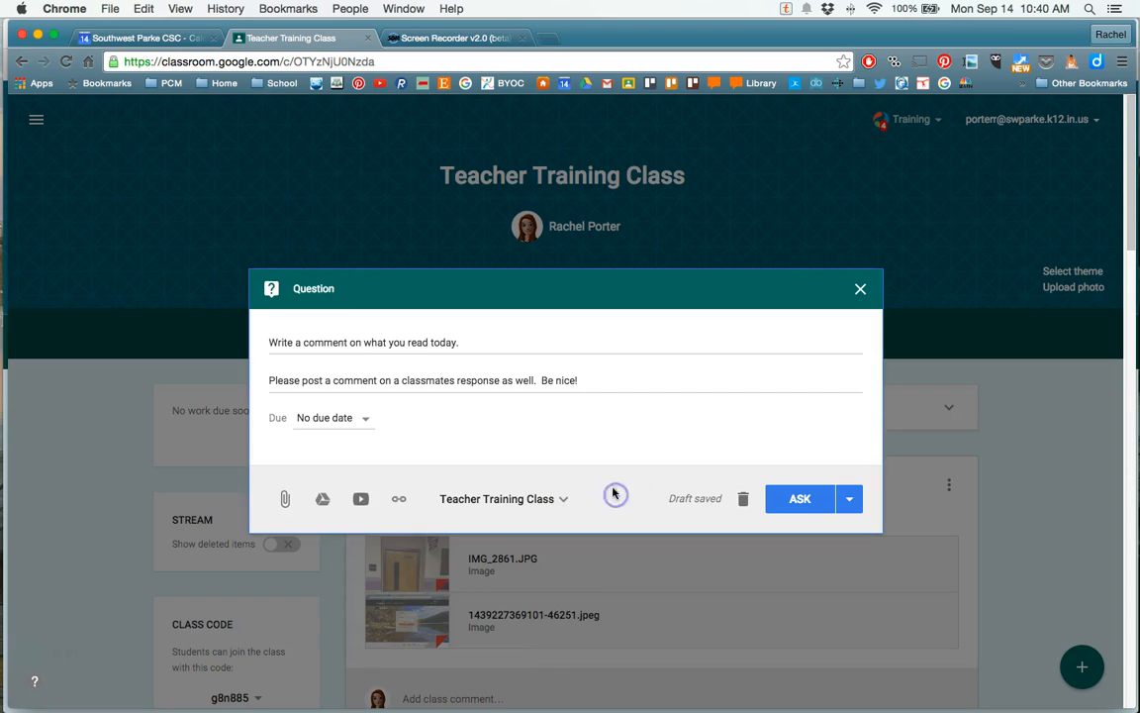
{"action": "left_click", "coordinate": [850, 501]}
{"action": "left_click", "coordinate": [872, 477]}
Ask the question in the Teacher Training Class, letting students edit their answers
{"action": "left_click", "coordinate": [798, 498]}
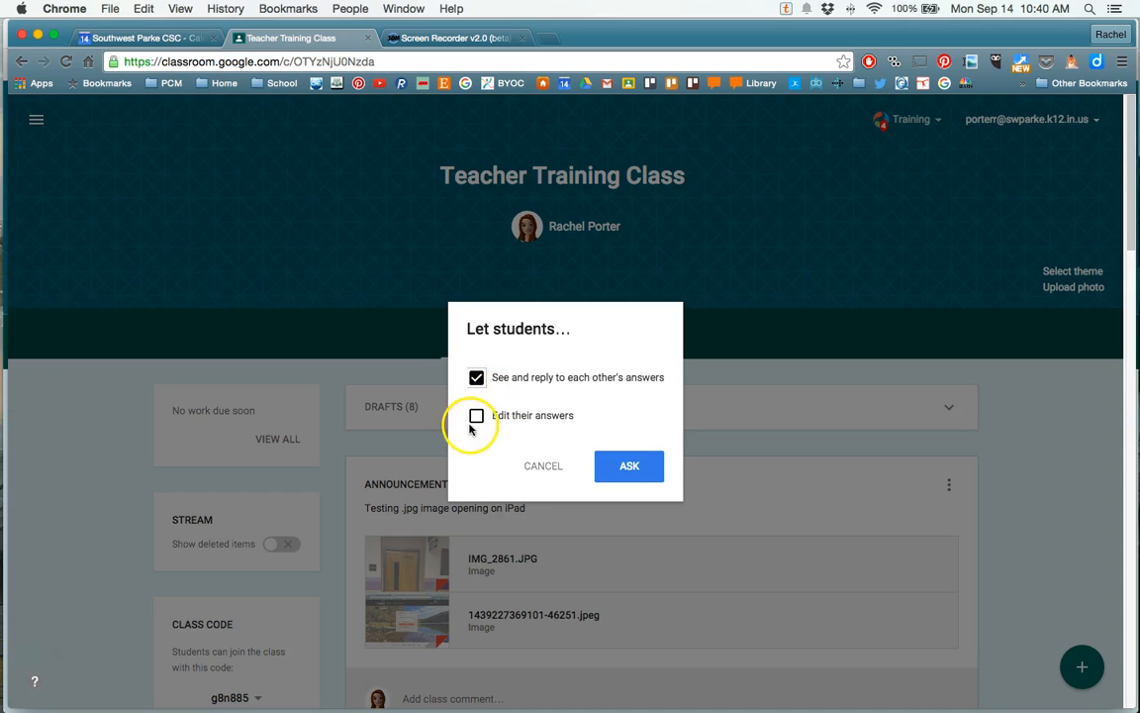
{"action": "left_click", "coordinate": [476, 416]}
{"action": "left_click", "coordinate": [489, 436]}
{"action": "left_click", "coordinate": [633, 465]}
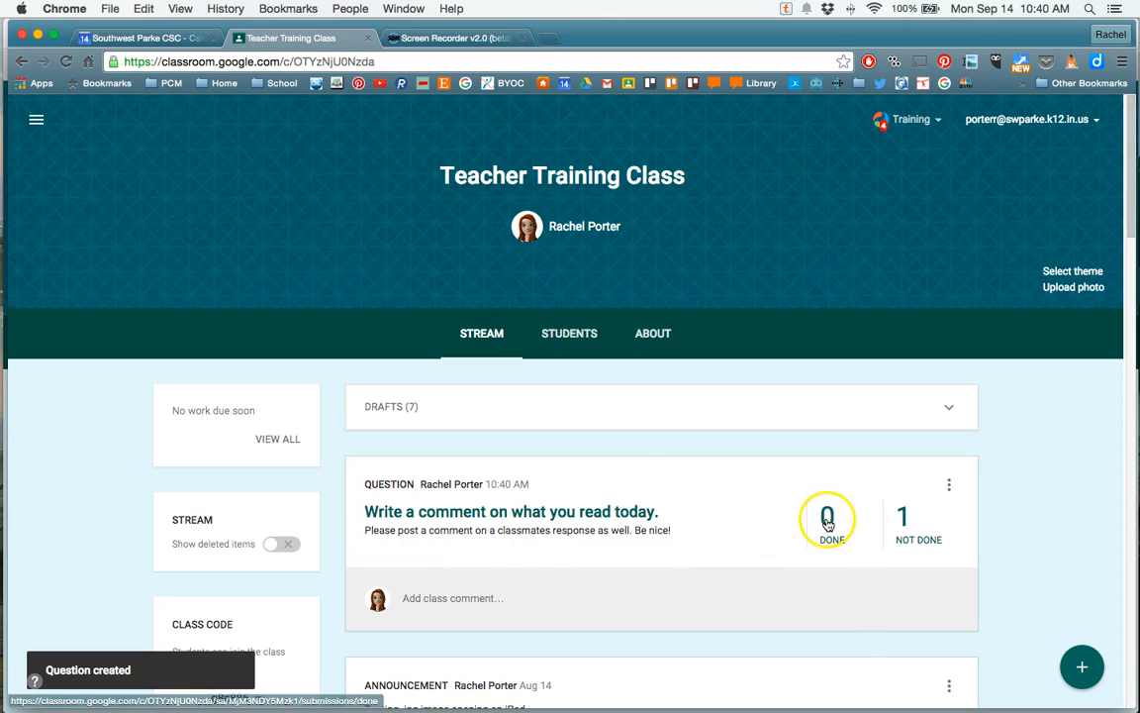
Open the student answers of the posted question "Write a comment on what you read today."
{"action": "left_click", "coordinate": [496, 598]}
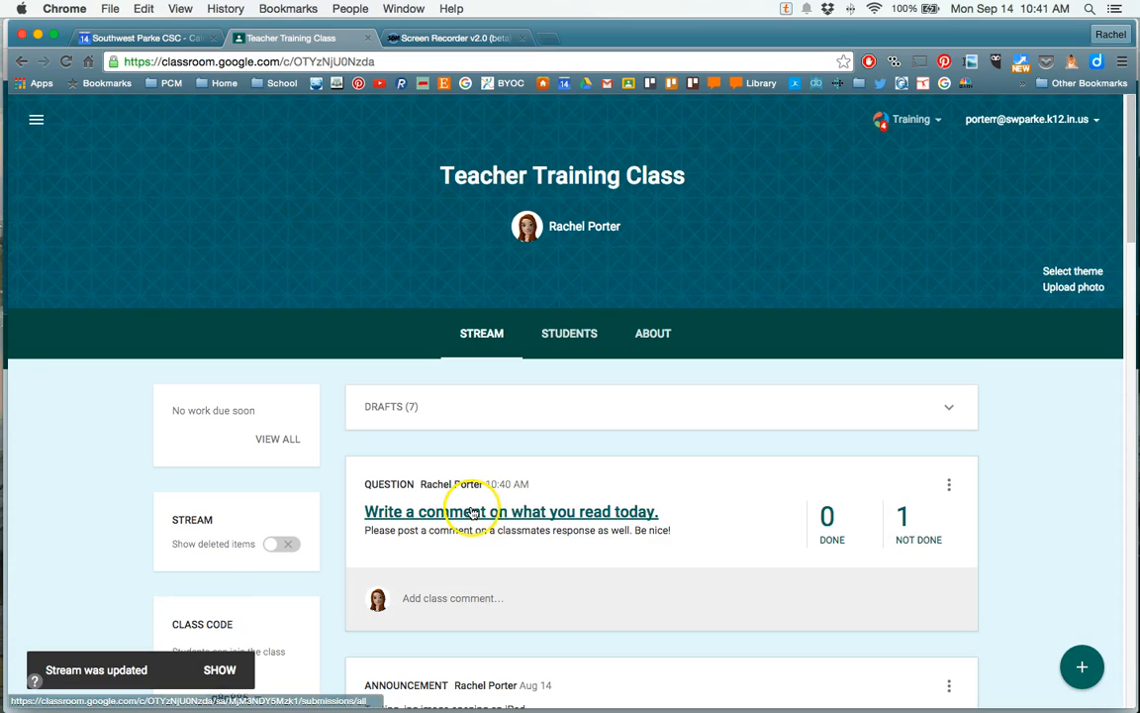
{"action": "left_click", "coordinate": [550, 517]}
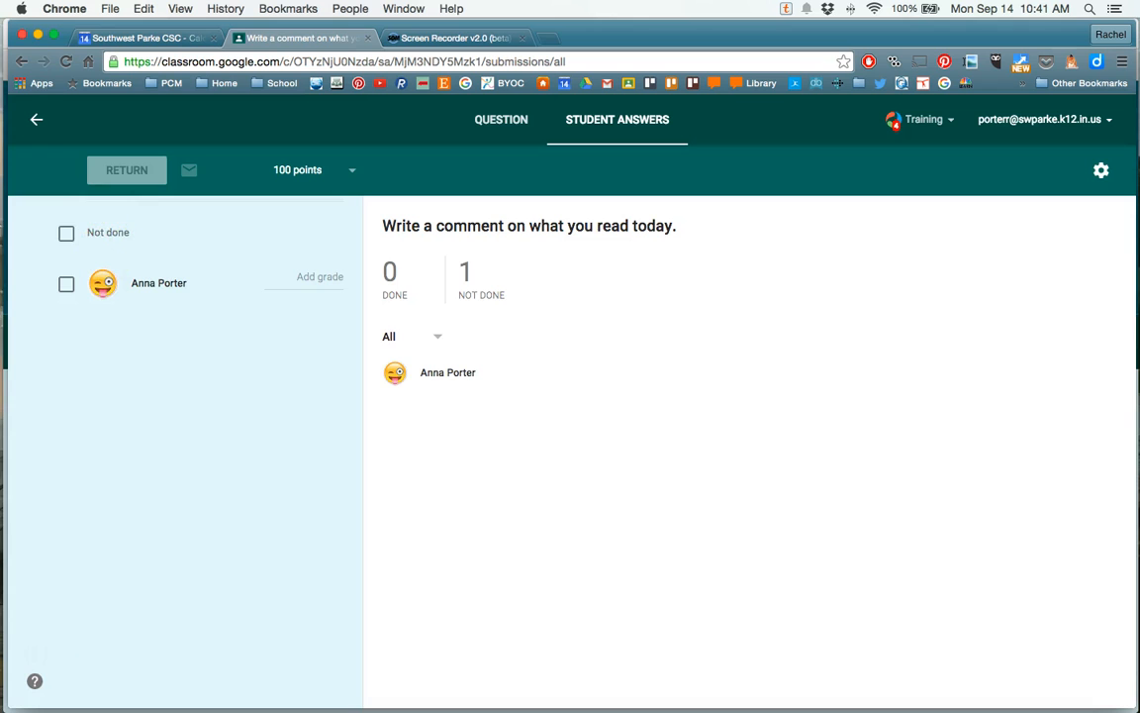
Switch to the student's Classroom in Firefox, load the updated stream and submit the answer "I liked the way they resolved their problem."
{"action": "left_click", "coordinate": [21, 203]}
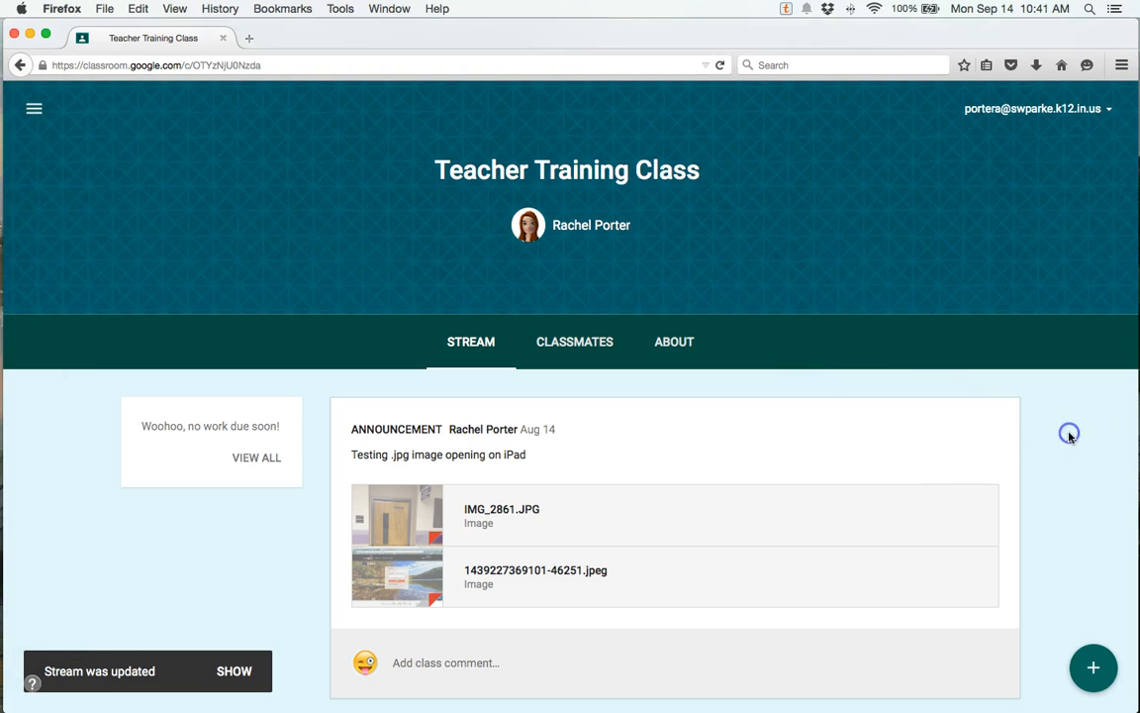
{"action": "left_click", "coordinate": [265, 659]}
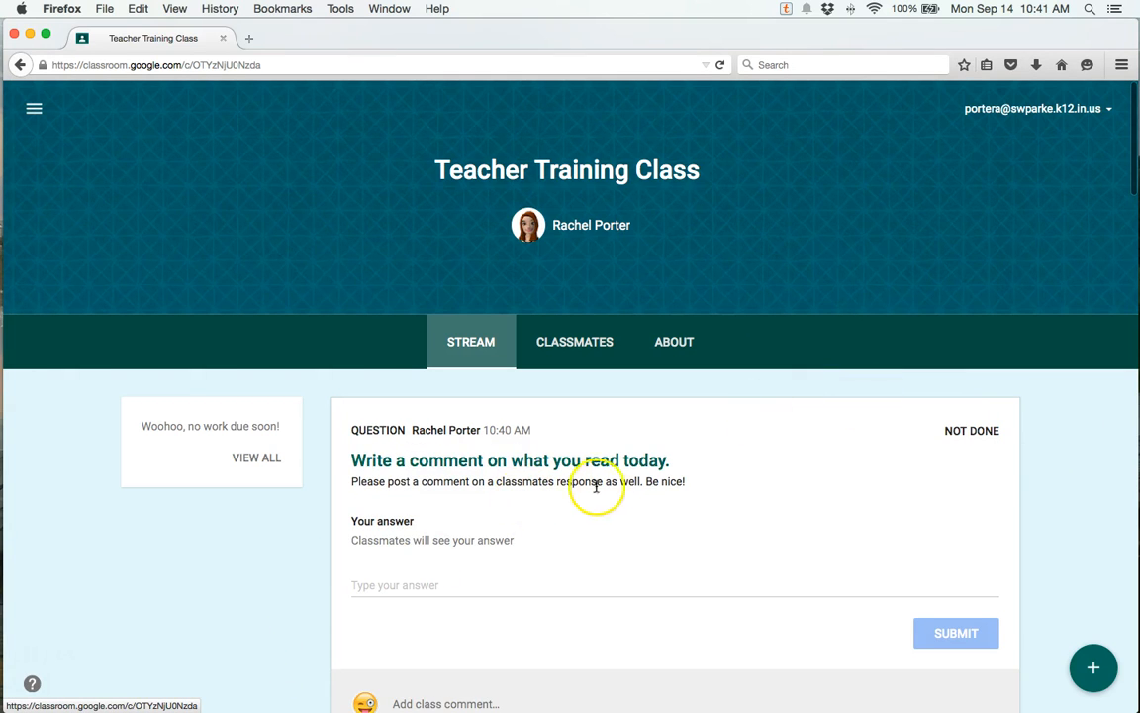
{"action": "left_click", "coordinate": [407, 586]}
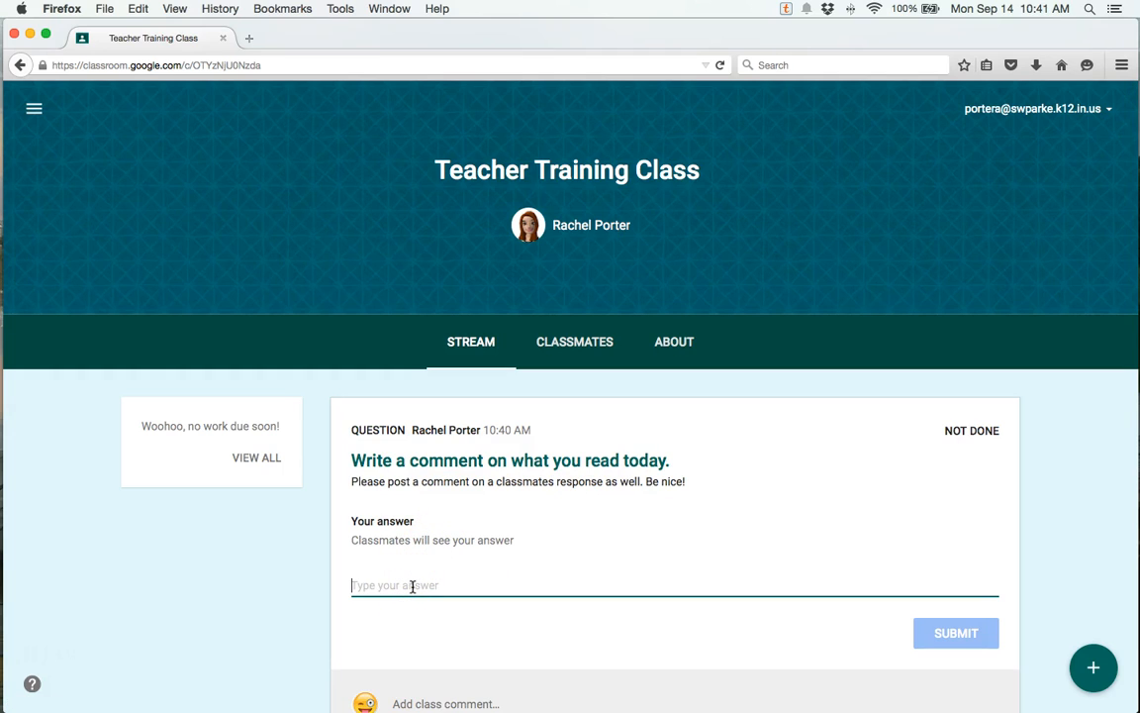
{"action": "type", "text": "I"}
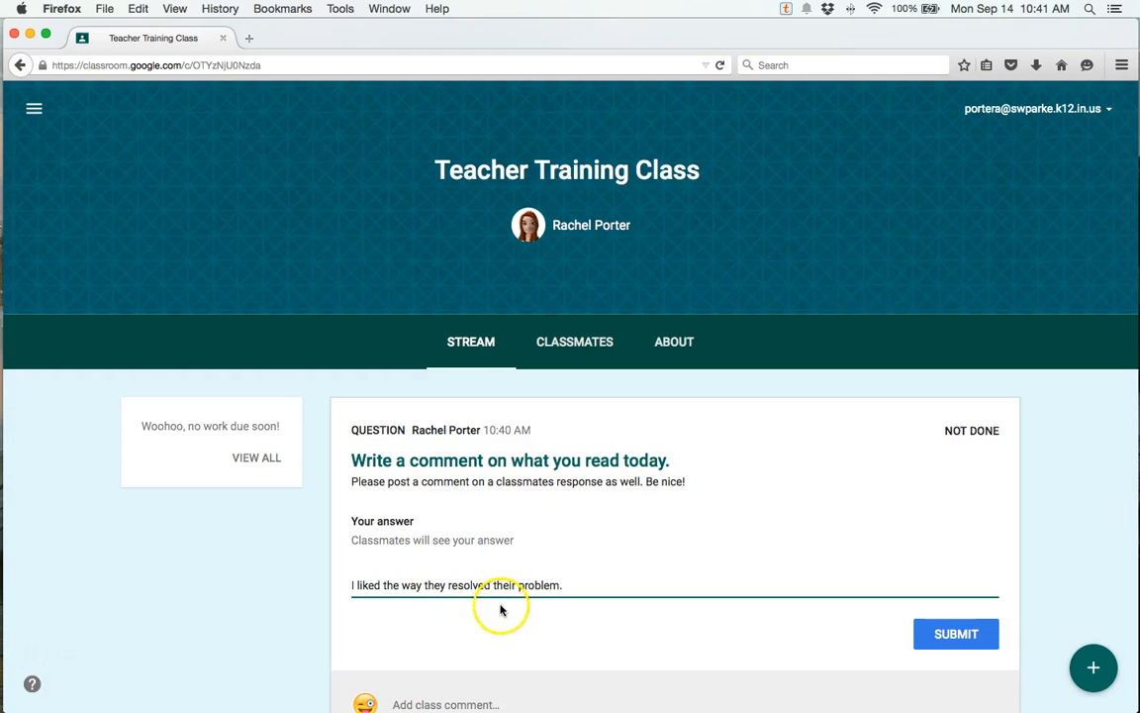
{"action": "left_click", "coordinate": [943, 635]}
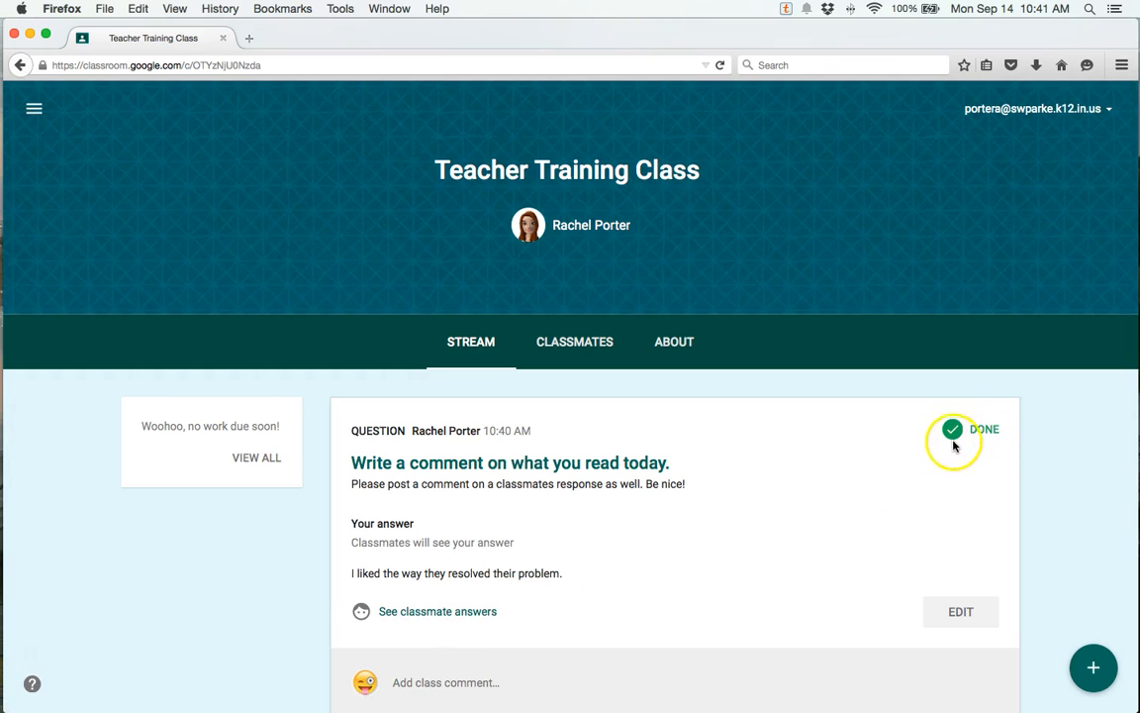
Open the classmate answers, post the reply "Me too!" to the student's answer and return to the class stream
{"action": "left_click", "coordinate": [449, 612]}
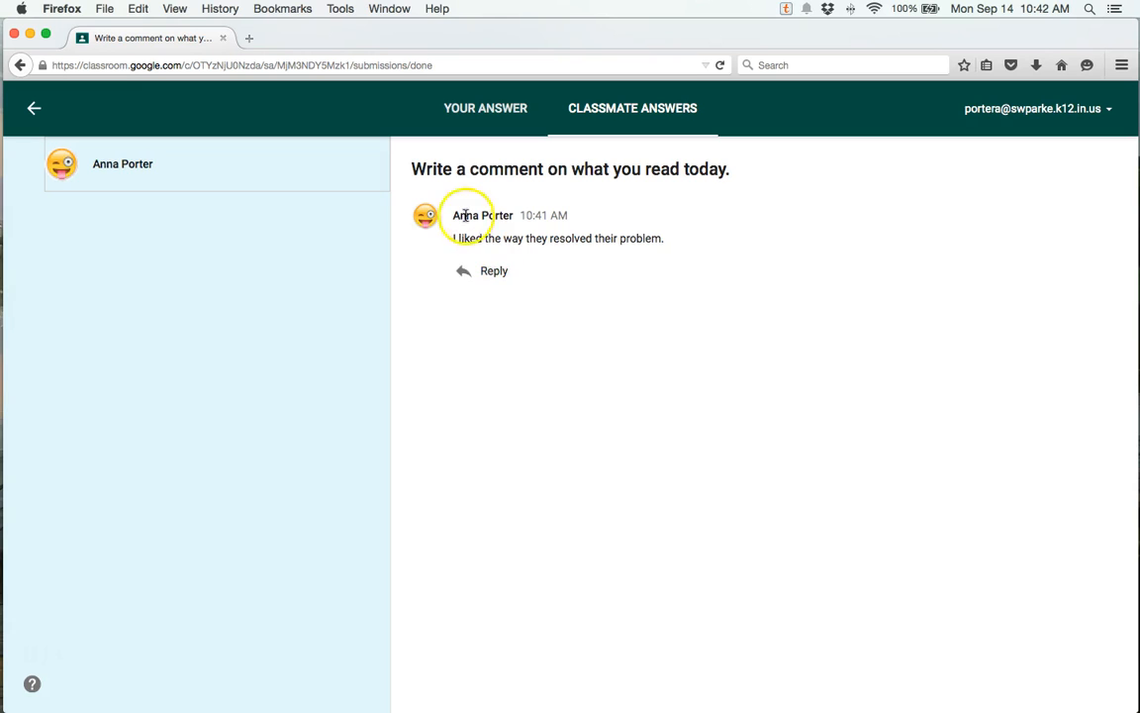
{"action": "left_click", "coordinate": [492, 273]}
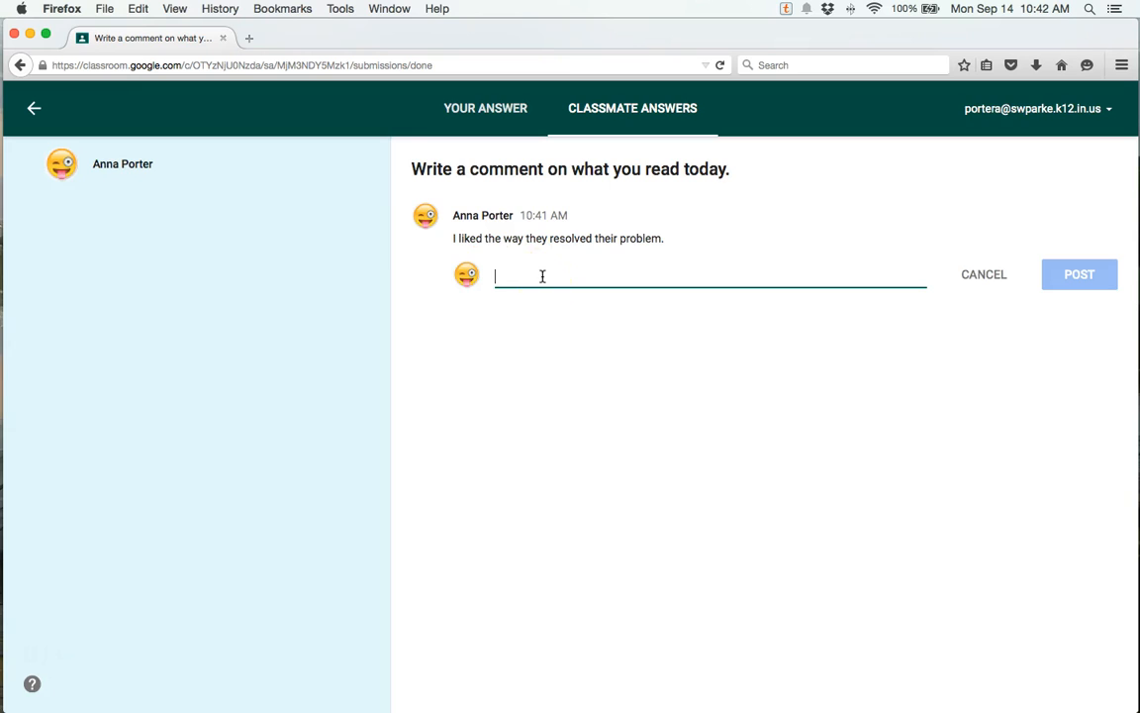
{"action": "type", "text": "Me to"}
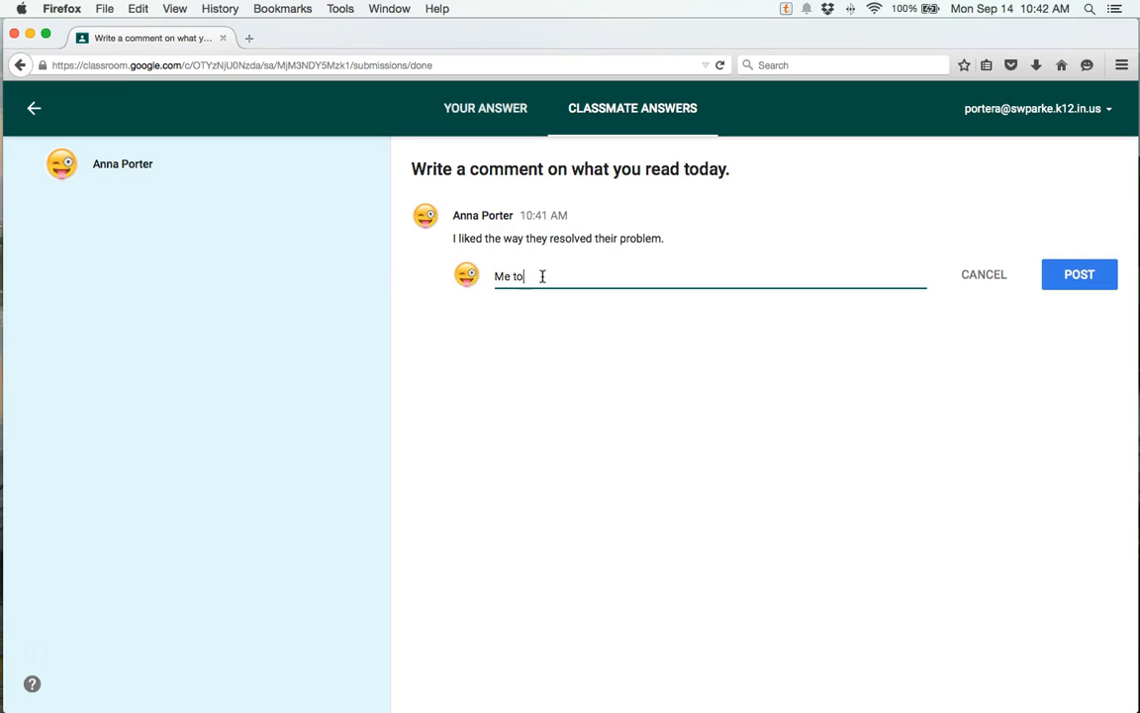
{"action": "type", "text": "o!"}
{"action": "left_click", "coordinate": [1069, 273]}
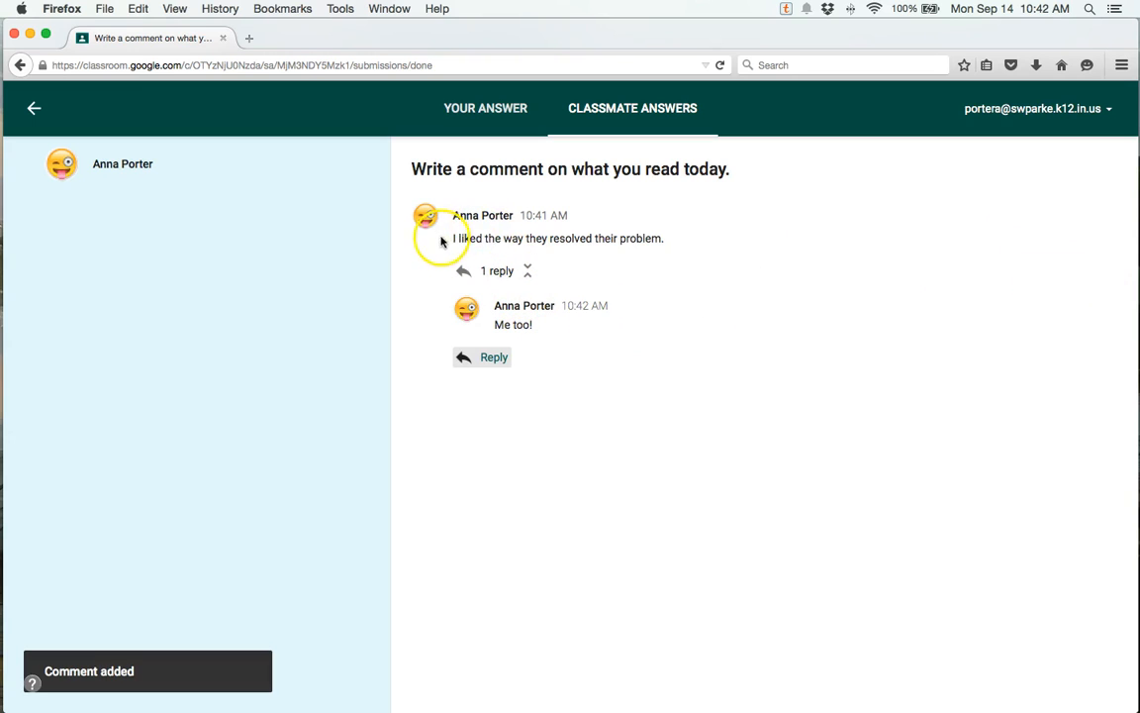
{"action": "left_click", "coordinate": [33, 113]}
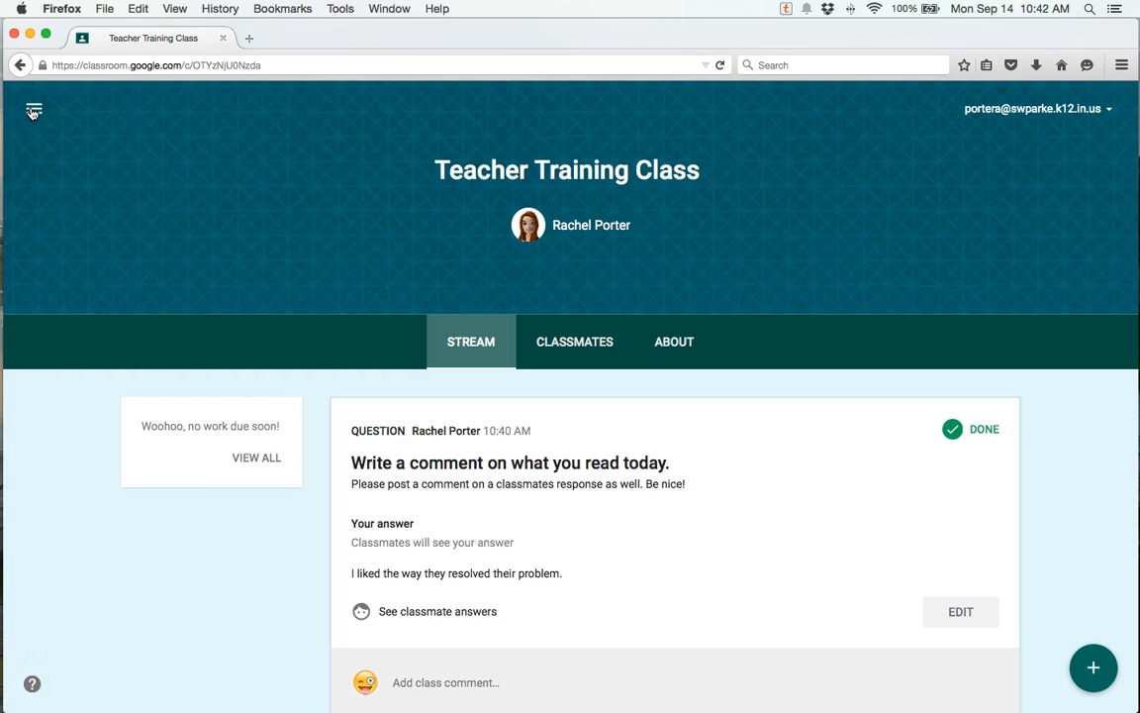
Switch to the teacher's Classroom in Chrome, grade the student's answer 100 and return it to the student
{"action": "mouse_move", "coordinate": [10, 198]}
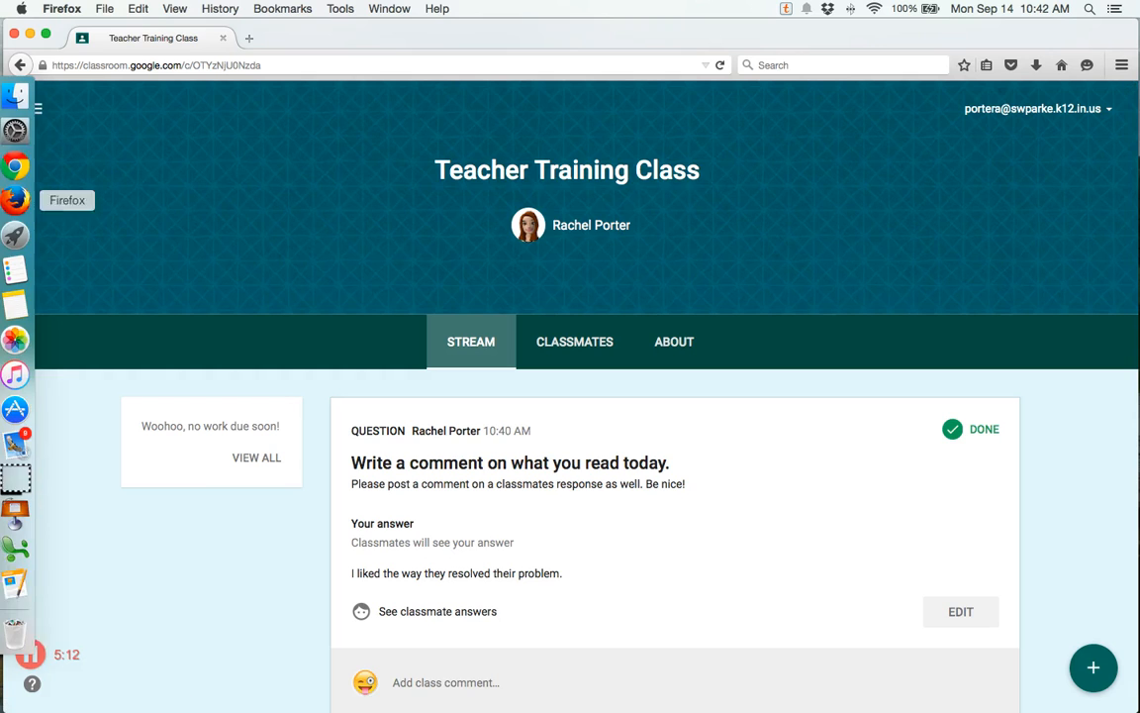
{"action": "left_click", "coordinate": [22, 165]}
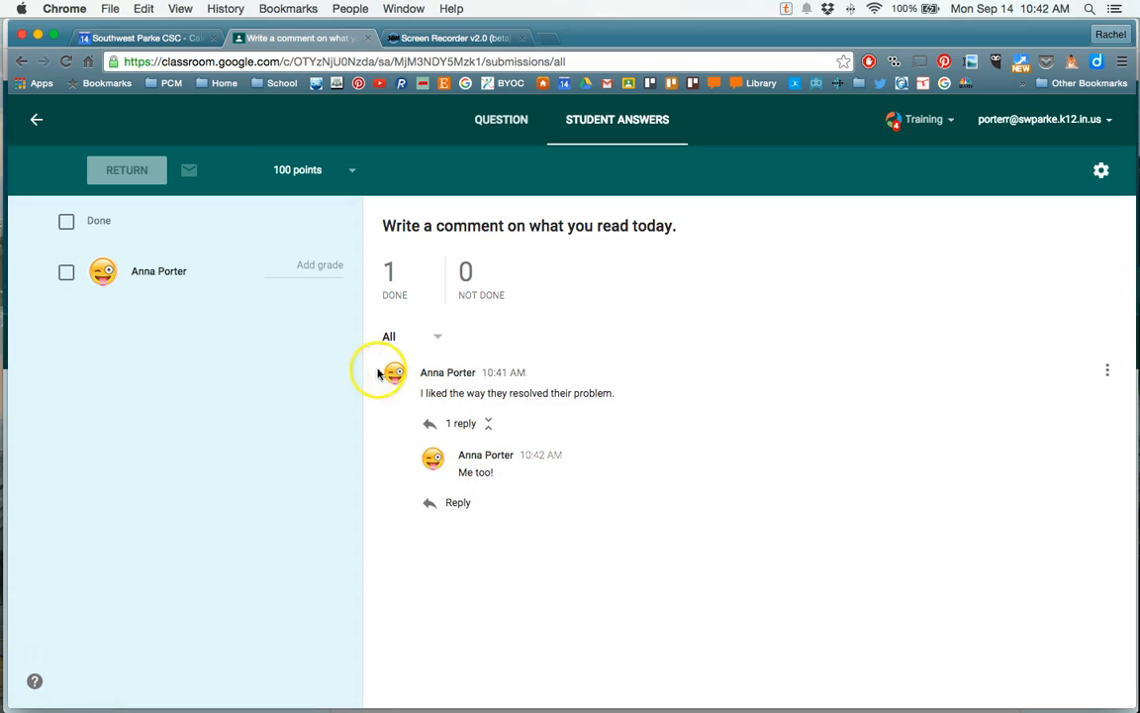
{"action": "left_click", "coordinate": [317, 265]}
{"action": "type", "text": "100"}
{"action": "left_click", "coordinate": [306, 365]}
{"action": "left_click", "coordinate": [133, 176]}
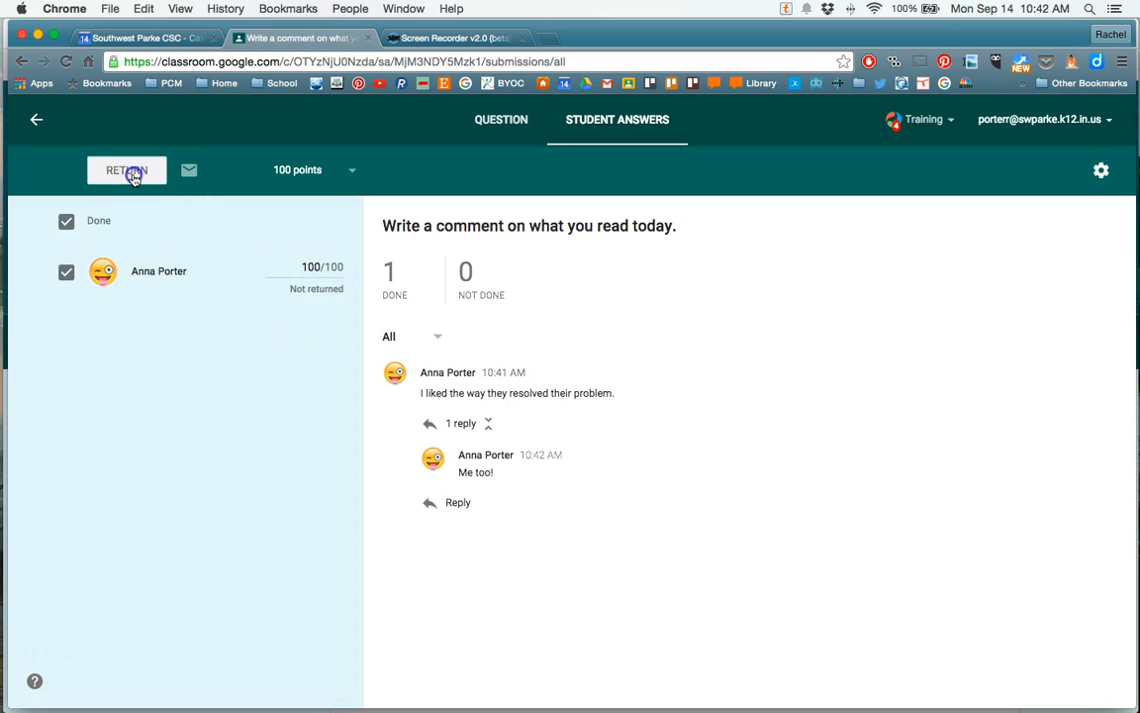
{"action": "left_click", "coordinate": [665, 462]}
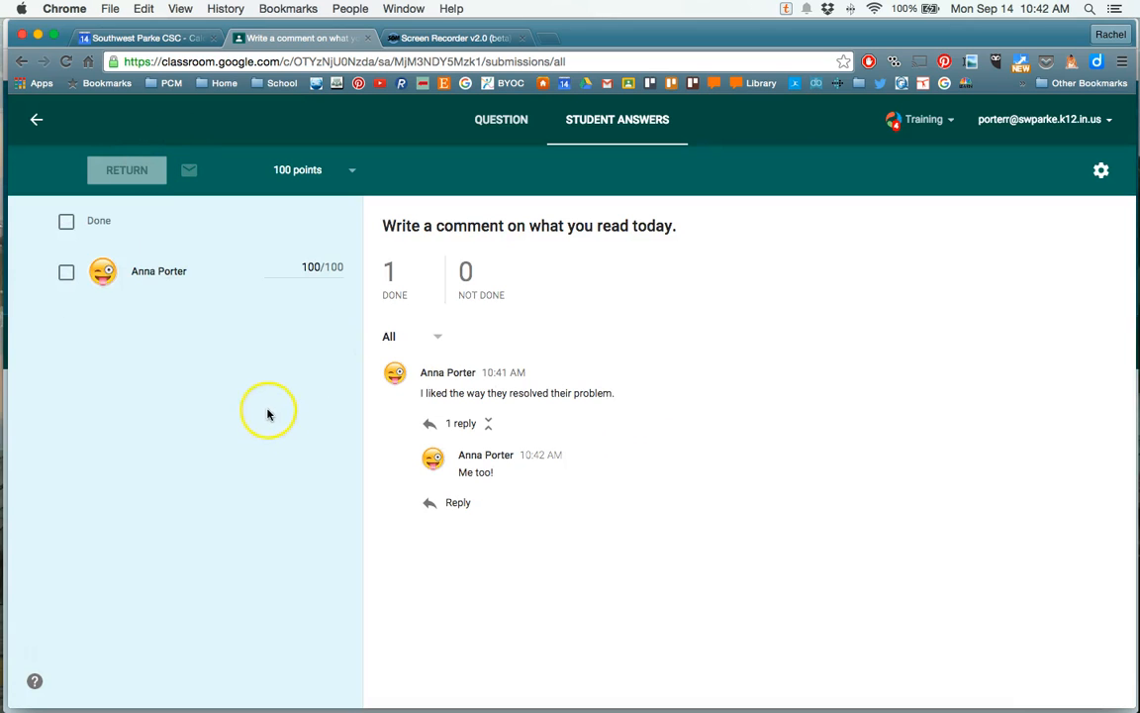
Switch to the student's view in Firefox and check the returned question's status and grade
{"action": "left_click", "coordinate": [14, 201]}
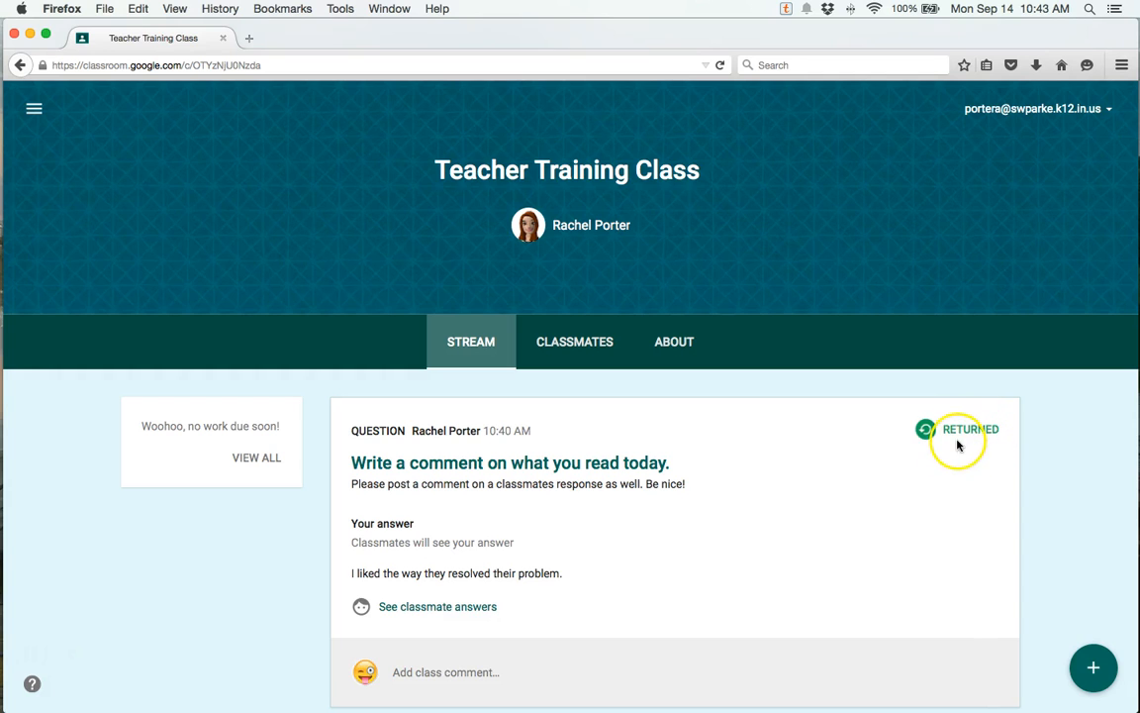
{"action": "left_click", "coordinate": [566, 464]}
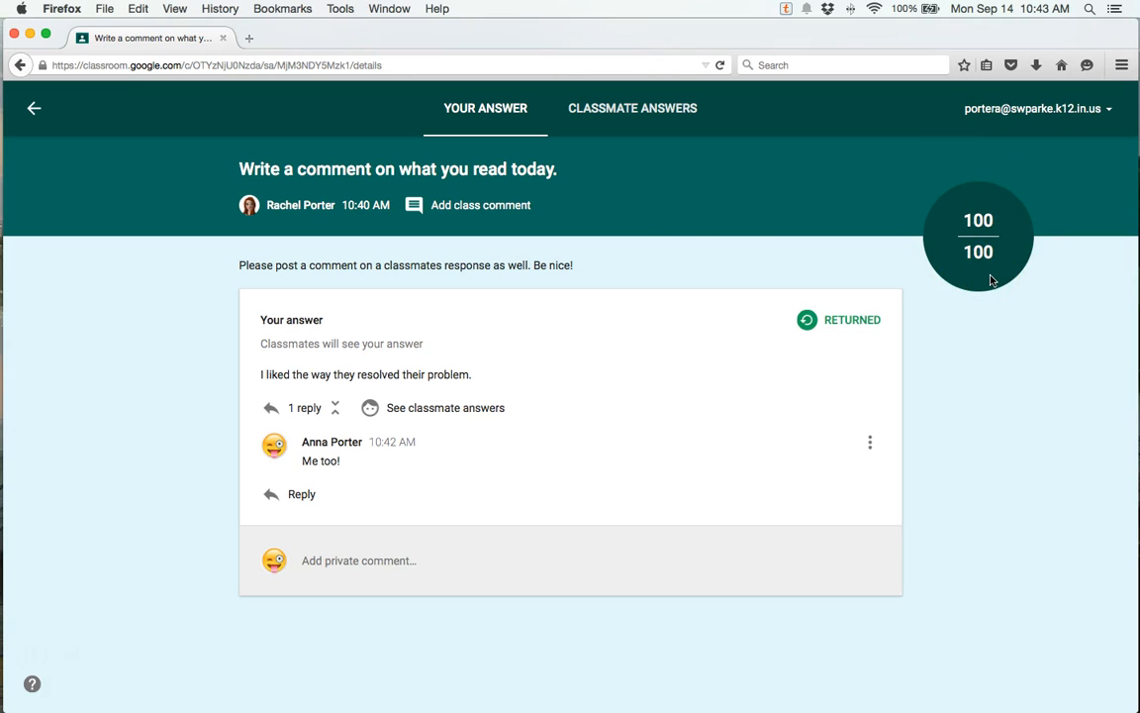
Switch back to the teacher's Classroom in Chrome and open the Teacher Training Class posts available for reuse
{"action": "mouse_move", "coordinate": [22, 196]}
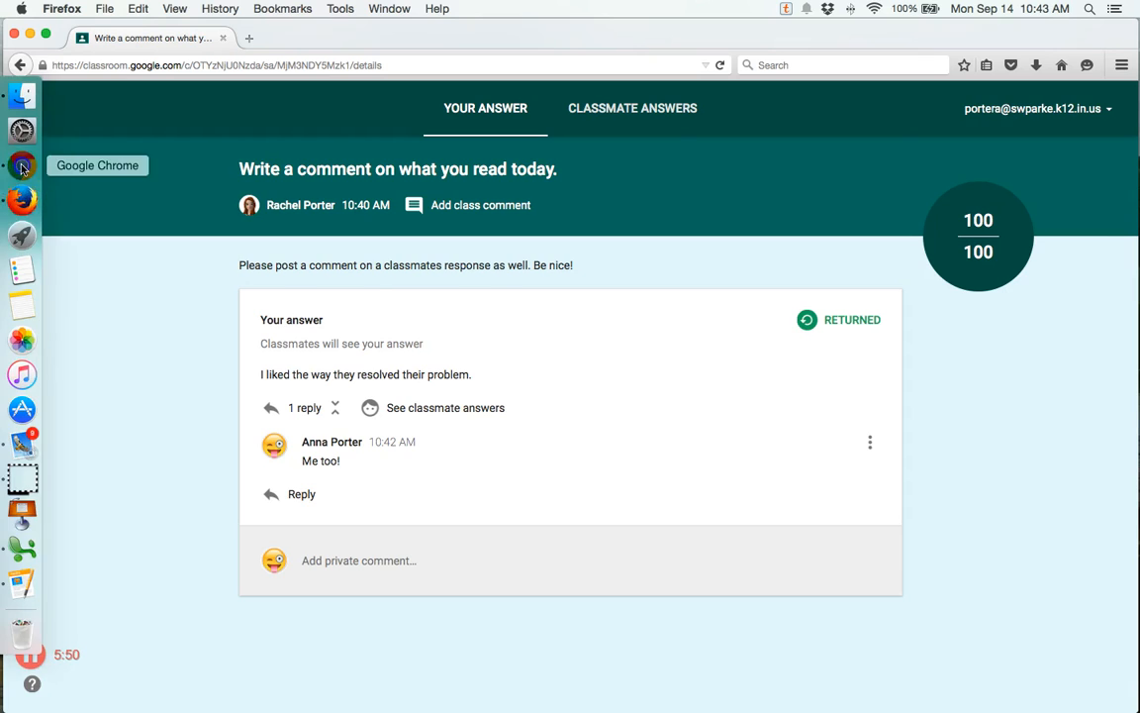
{"action": "left_click", "coordinate": [23, 167]}
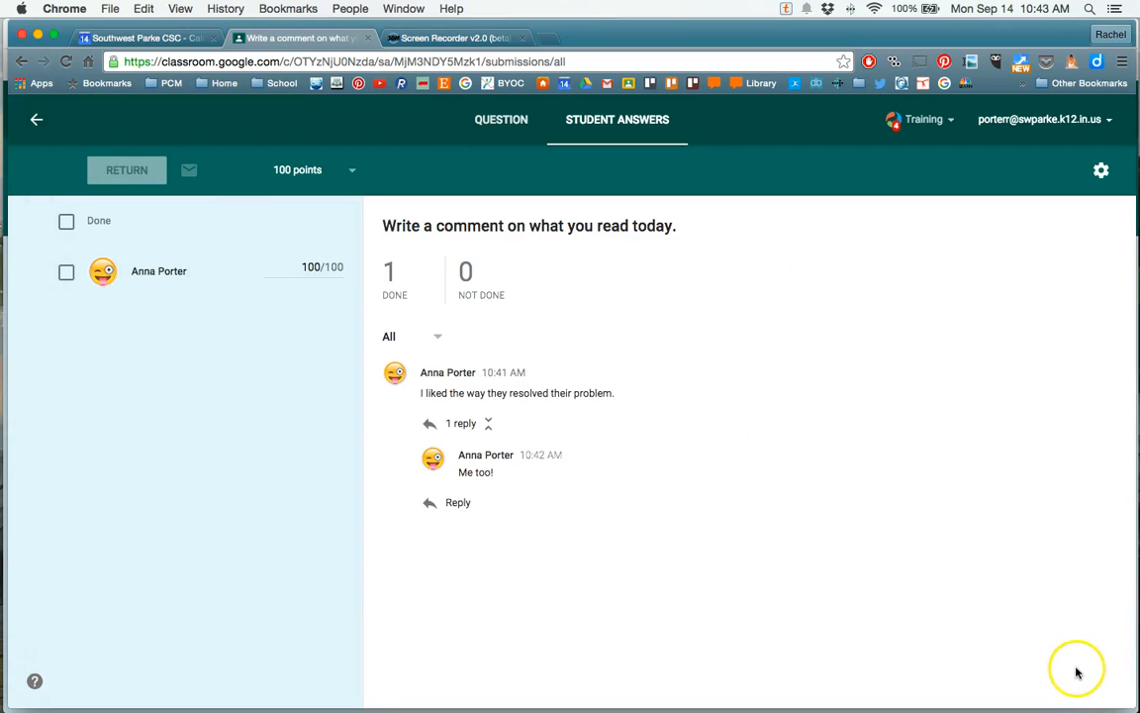
{"action": "left_click", "coordinate": [35, 118]}
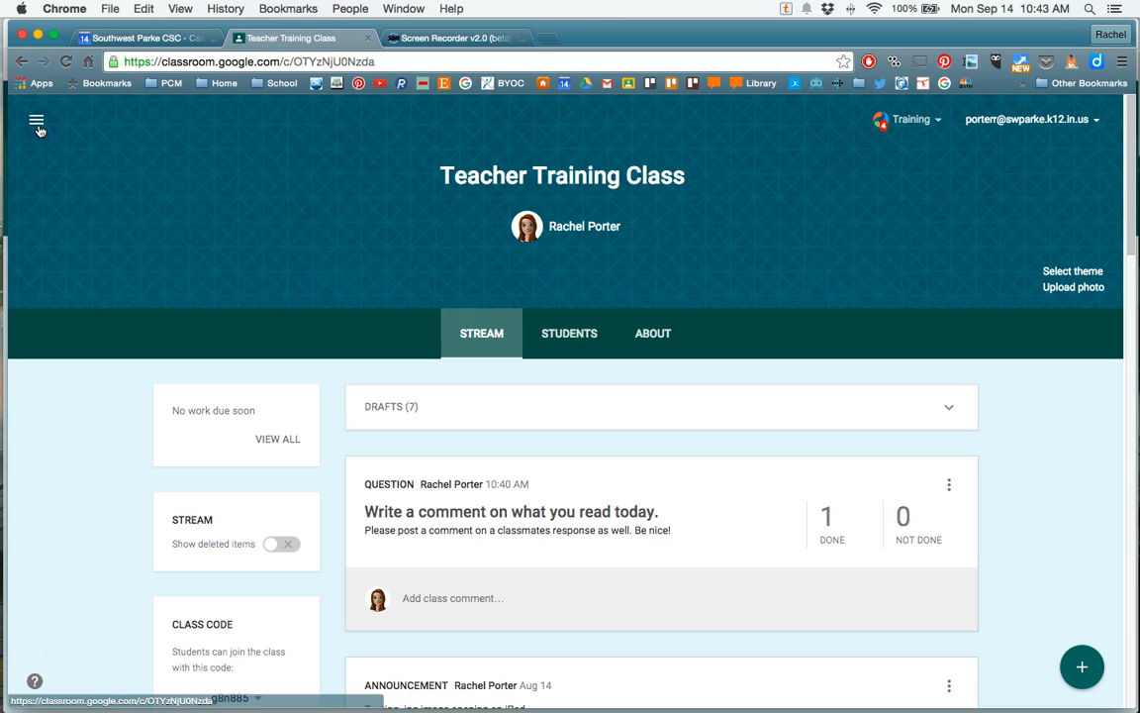
{"action": "left_click", "coordinate": [1081, 665]}
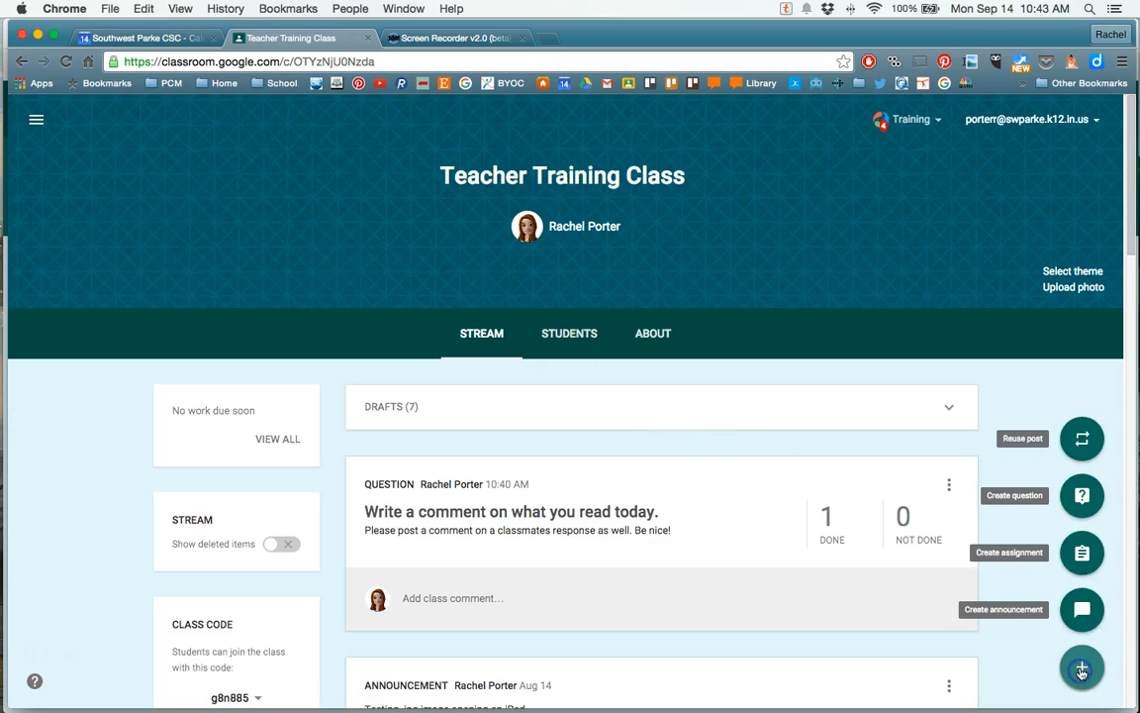
{"action": "left_click", "coordinate": [1083, 442]}
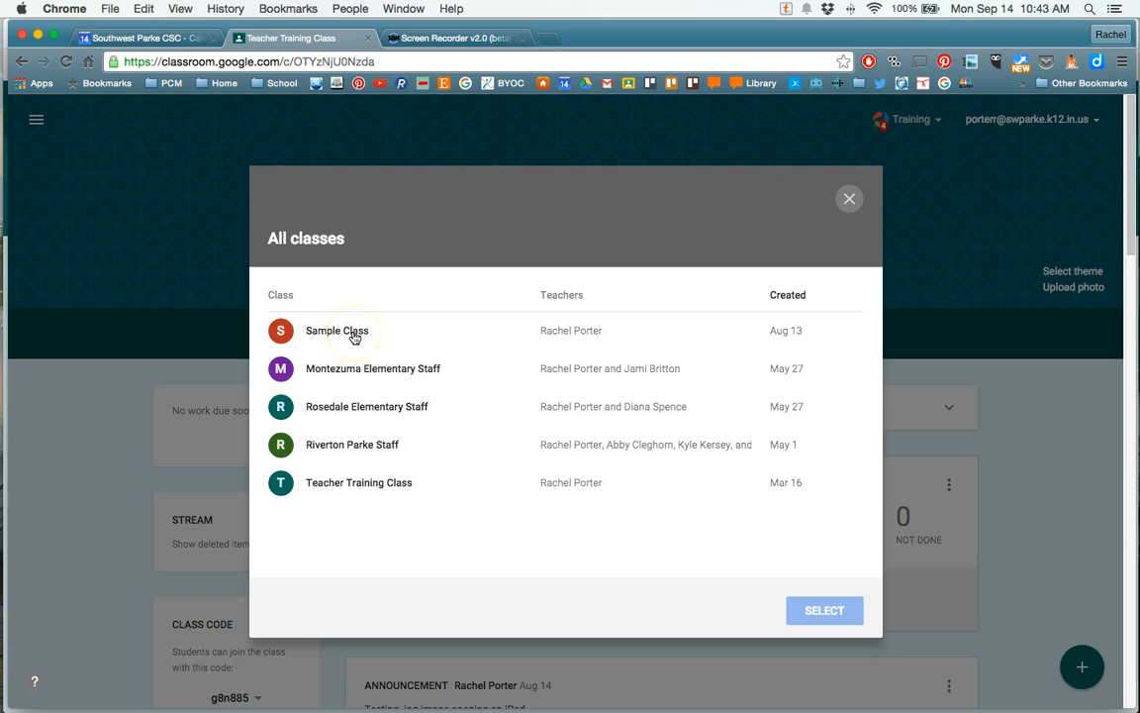
{"action": "left_click", "coordinate": [353, 480]}
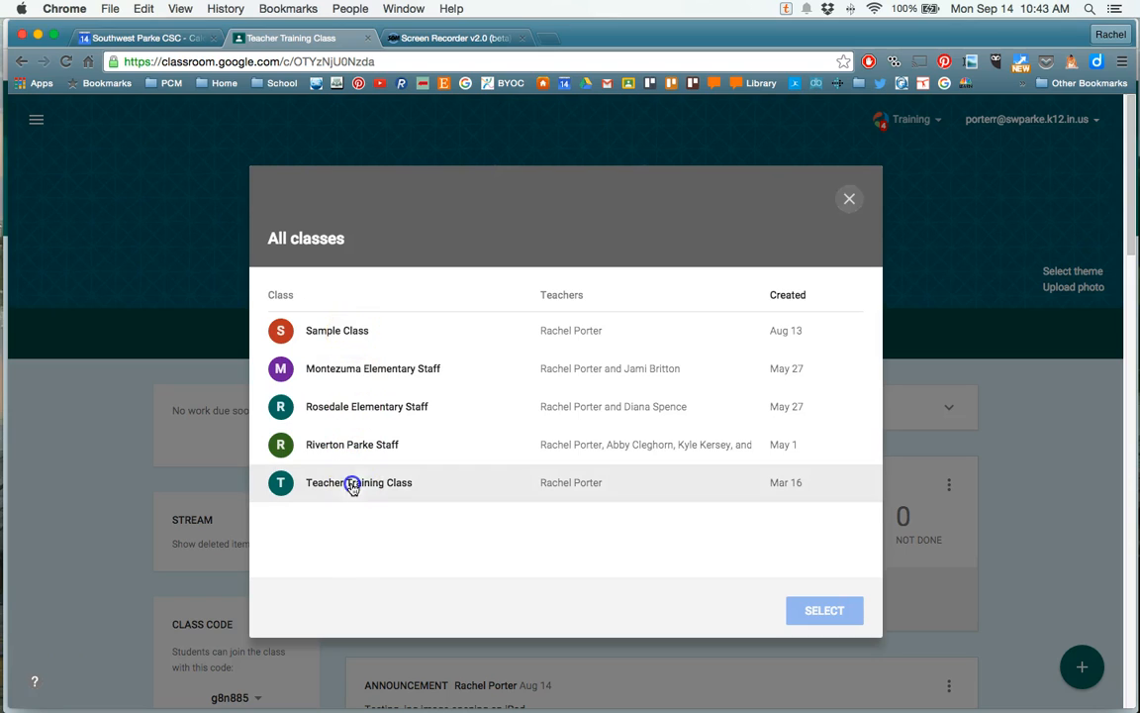
{"action": "left_click", "coordinate": [794, 607]}
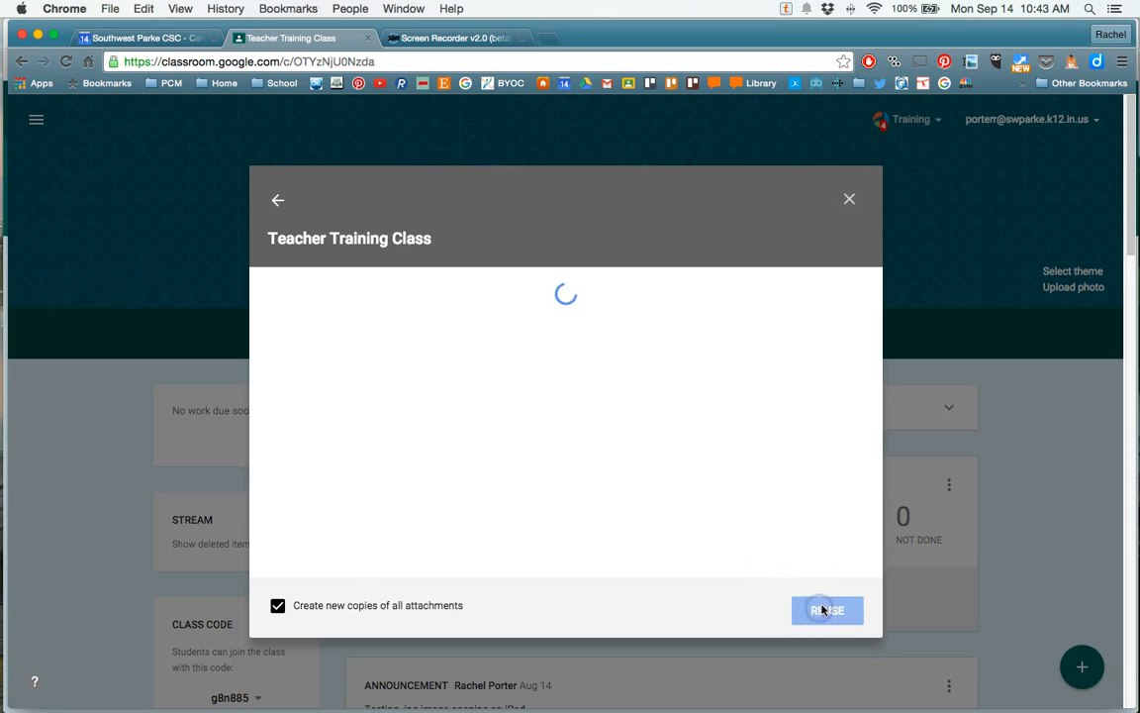
Reuse the "Don't forget about the quiz on Wednesday!" announcement with its Quizlet link and post it to the Teacher Training Class
{"action": "scroll", "coordinate": [478, 371], "scroll_direction": "down", "scroll_amount": 10}
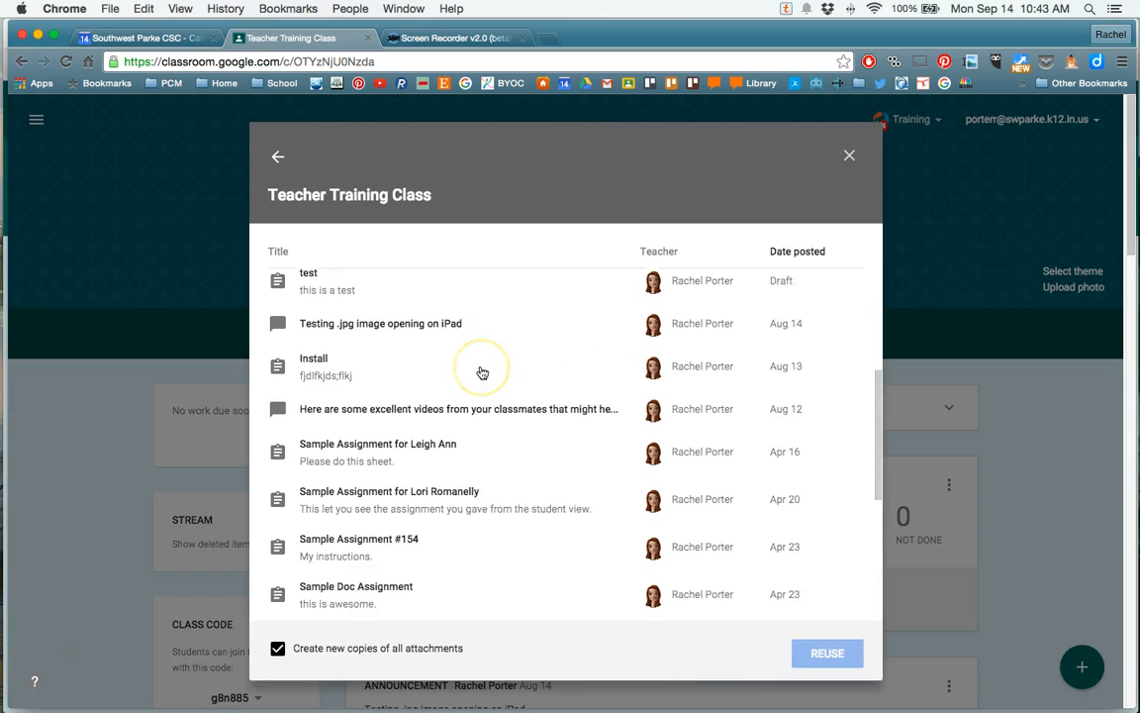
{"action": "scroll", "coordinate": [482, 372], "scroll_direction": "down", "scroll_amount": 3}
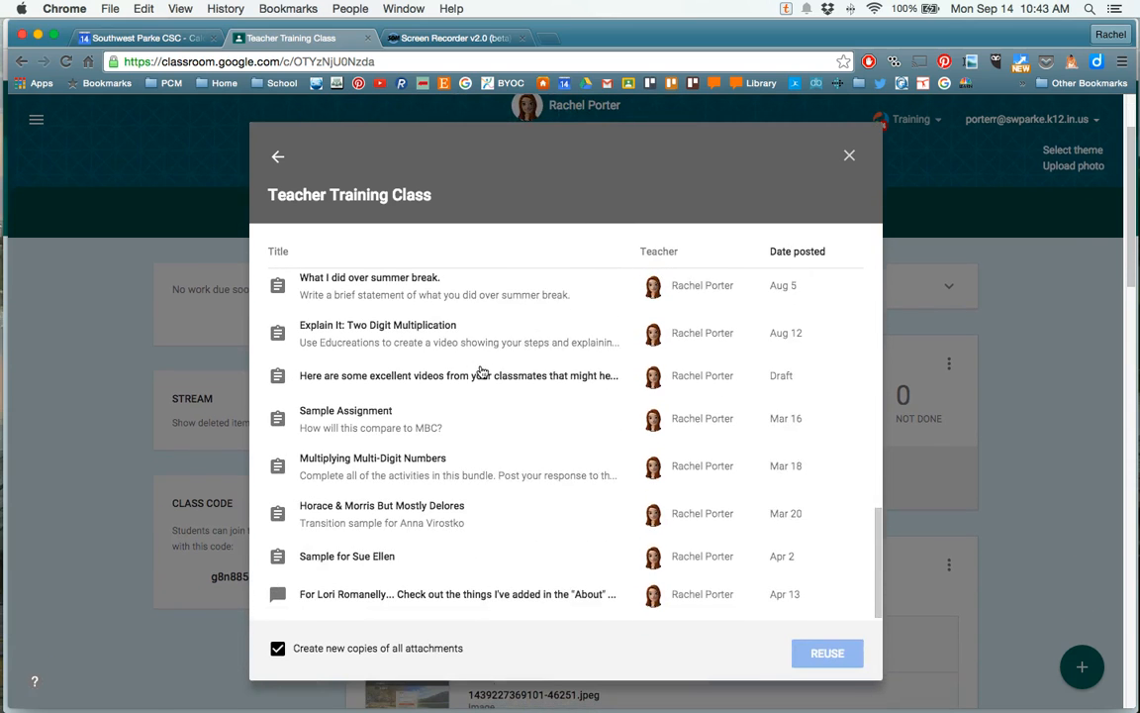
{"action": "scroll", "coordinate": [482, 372], "scroll_direction": "up", "scroll_amount": 5}
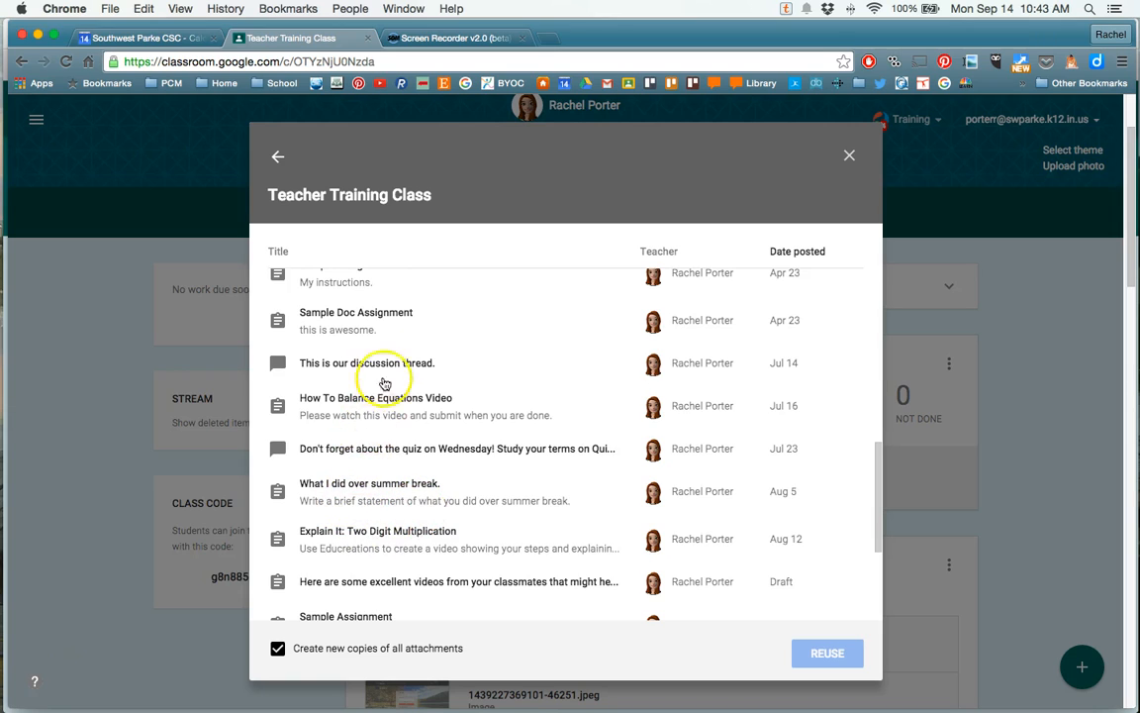
{"action": "left_click", "coordinate": [368, 485]}
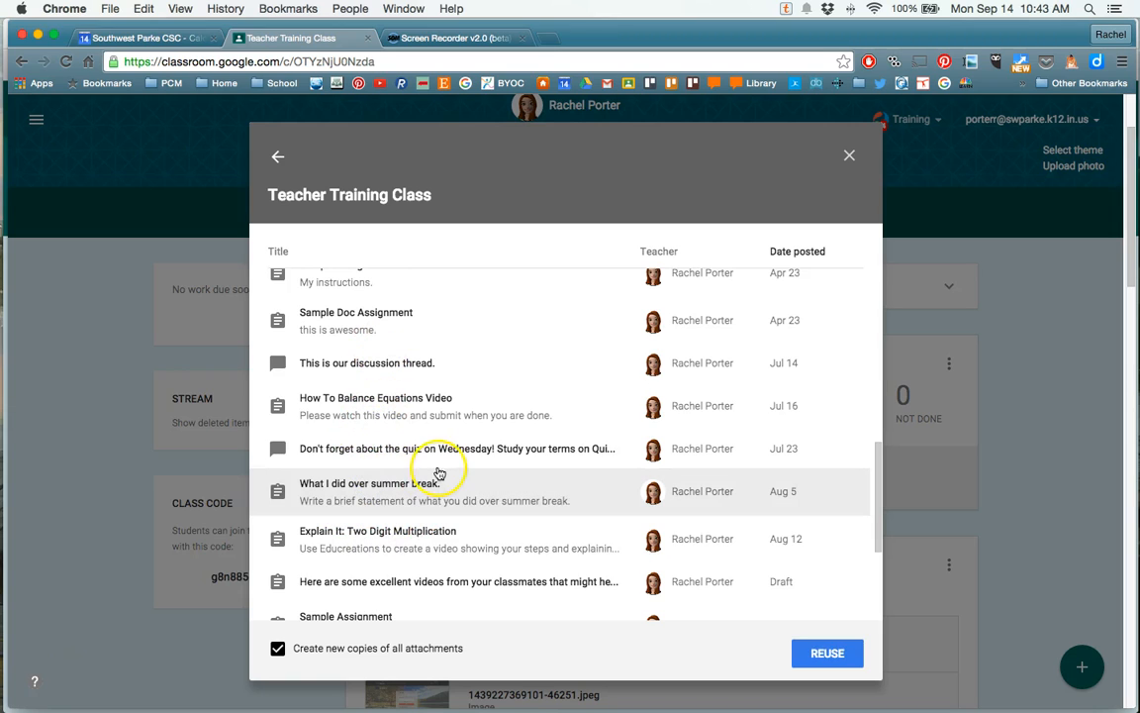
{"action": "left_click", "coordinate": [344, 444]}
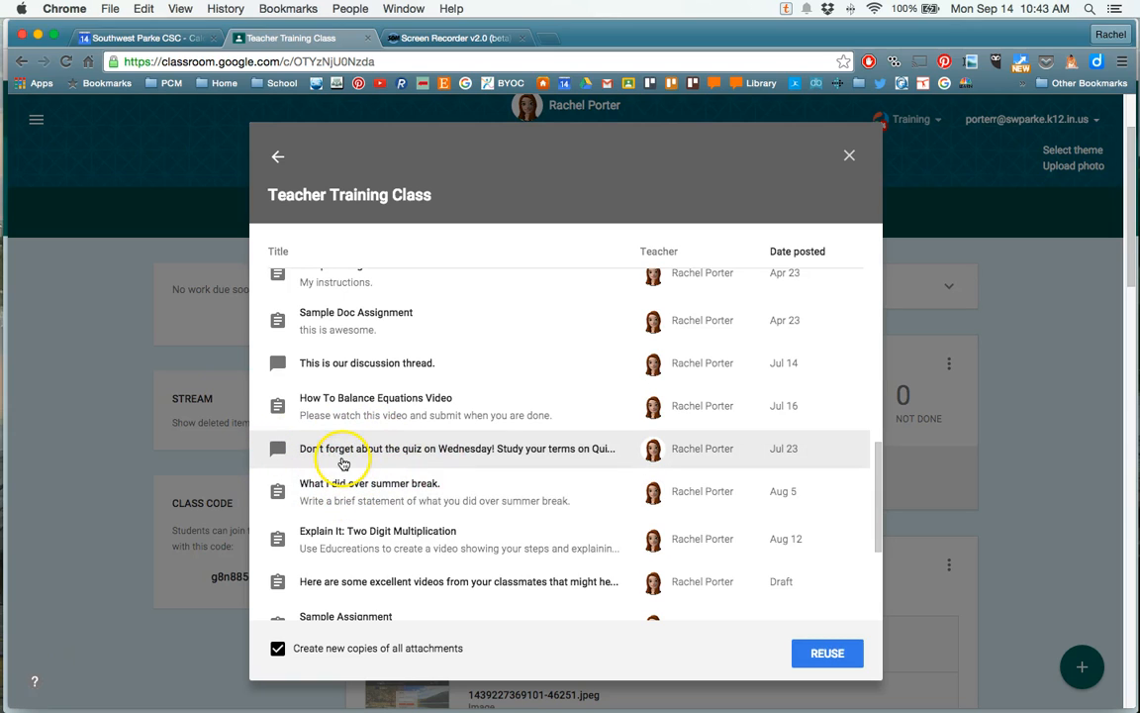
{"action": "left_click", "coordinate": [825, 653]}
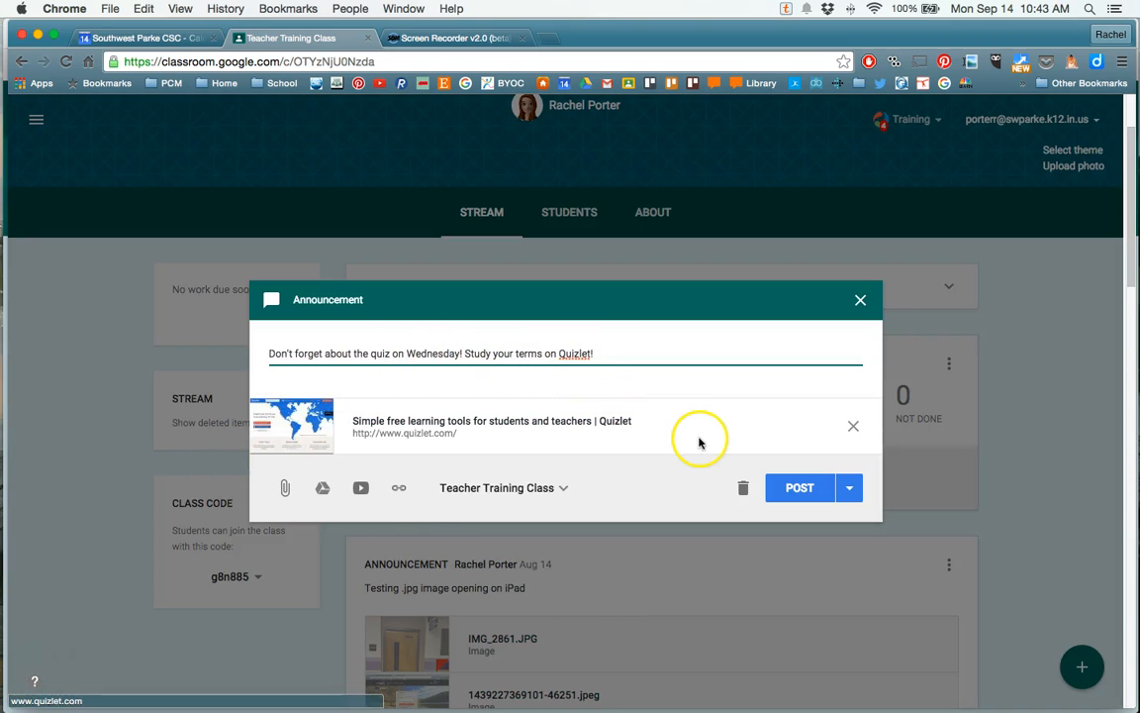
{"action": "left_click", "coordinate": [796, 488]}
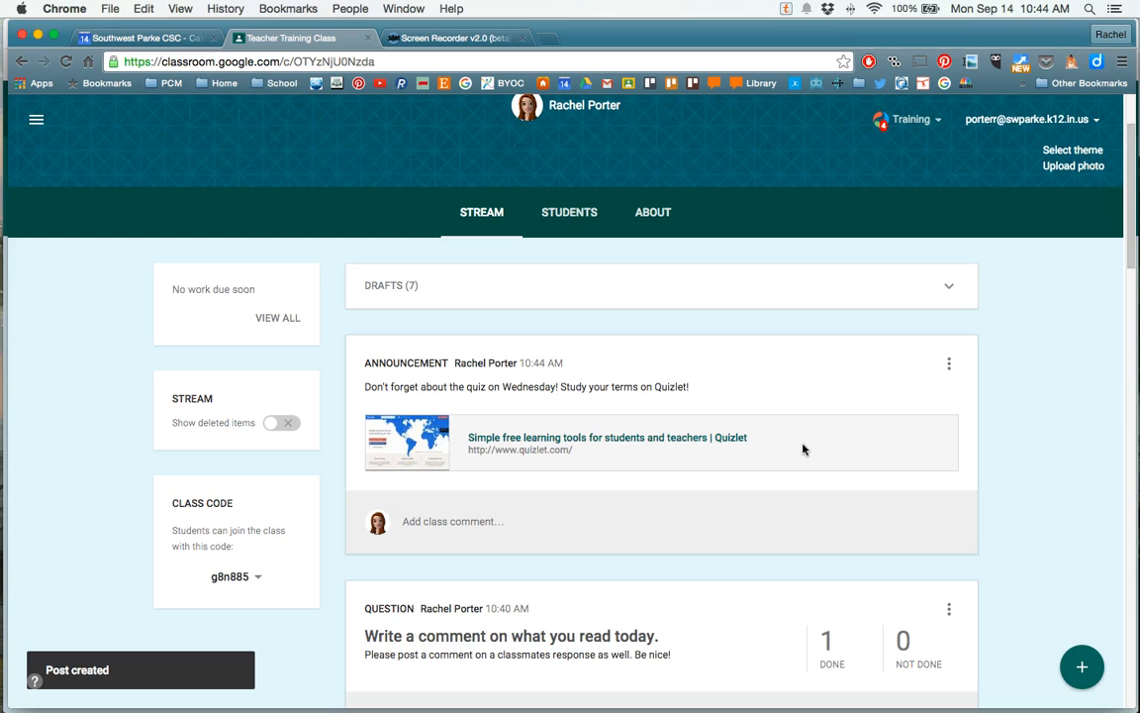
Check the reused announcement's options and move the assignment "Explain It: Two Digit Multiplication" to the top of the stream
{"action": "left_click", "coordinate": [947, 366]}
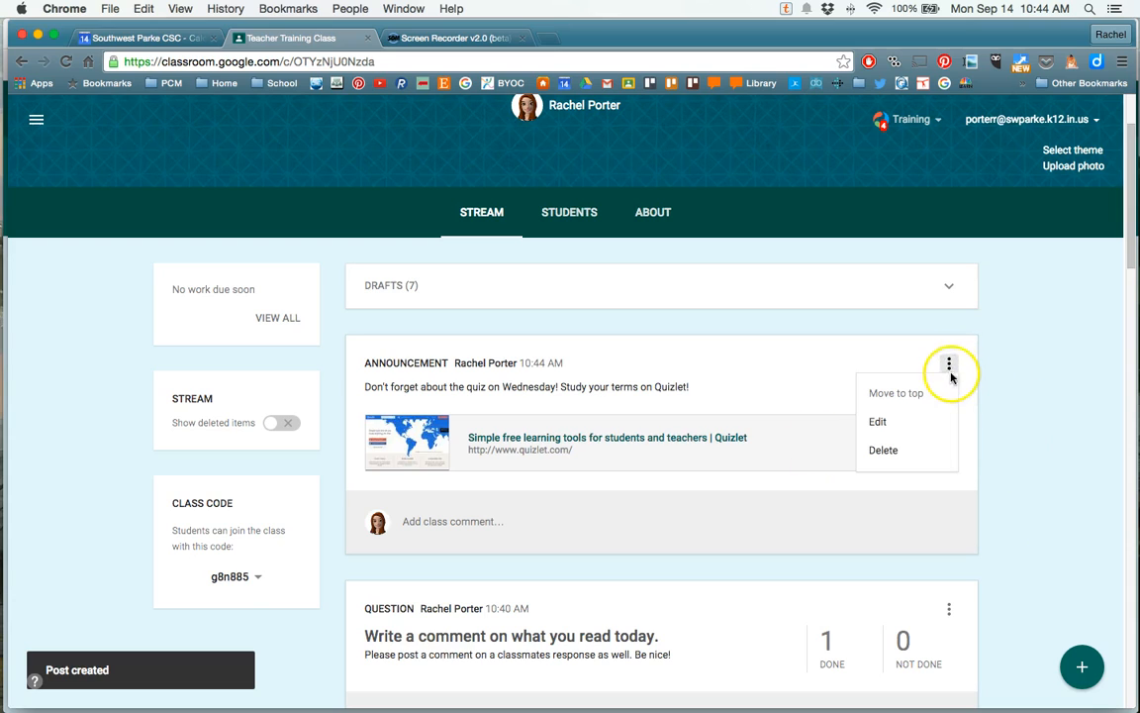
{"action": "left_click", "coordinate": [901, 396]}
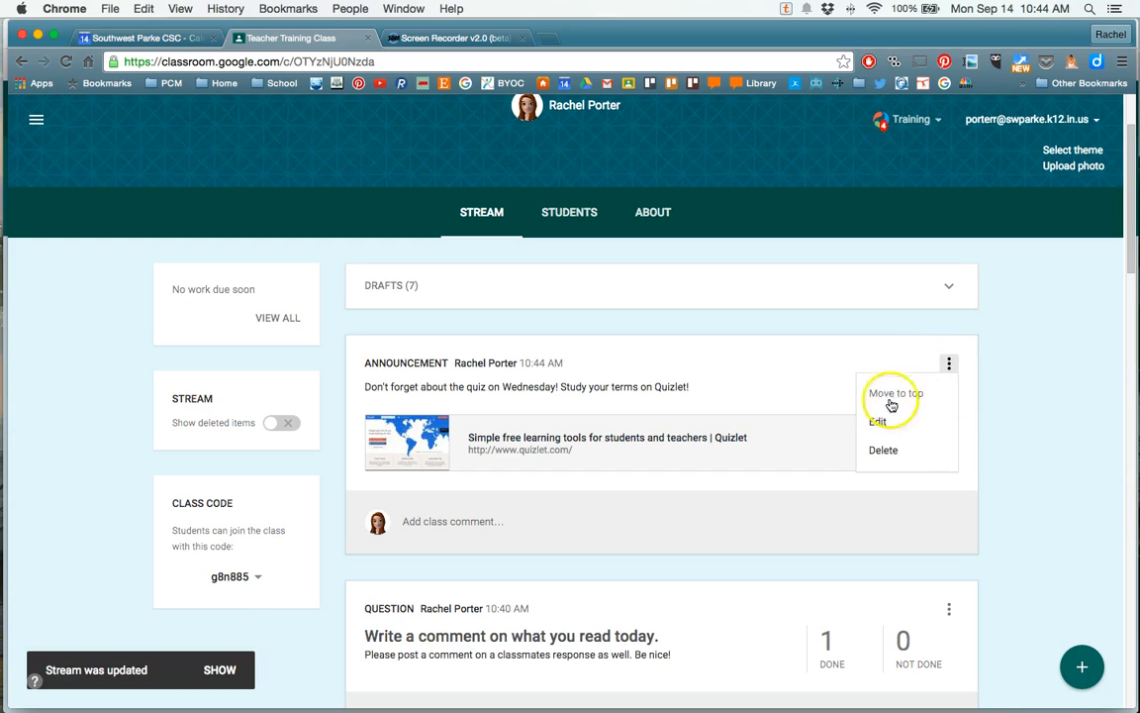
{"action": "scroll", "coordinate": [1026, 402], "scroll_direction": "down", "scroll_amount": 3}
{"action": "scroll", "coordinate": [1022, 406], "scroll_direction": "down", "scroll_amount": 10}
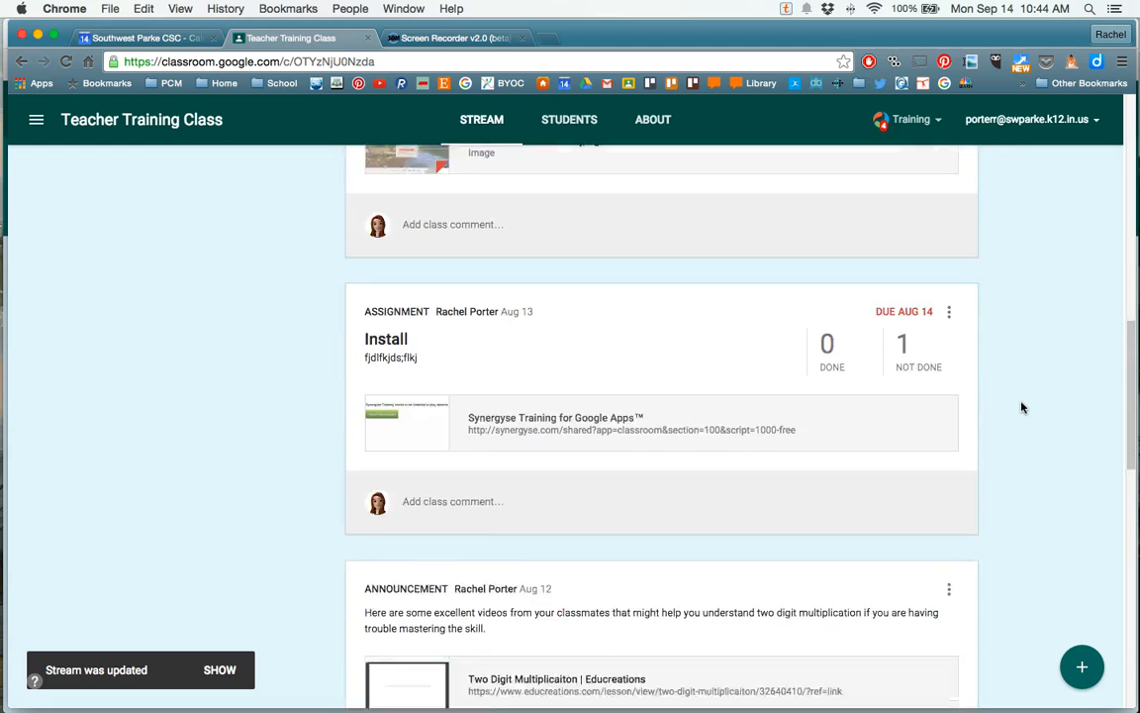
{"action": "scroll", "coordinate": [940, 306], "scroll_direction": "up", "scroll_amount": 1}
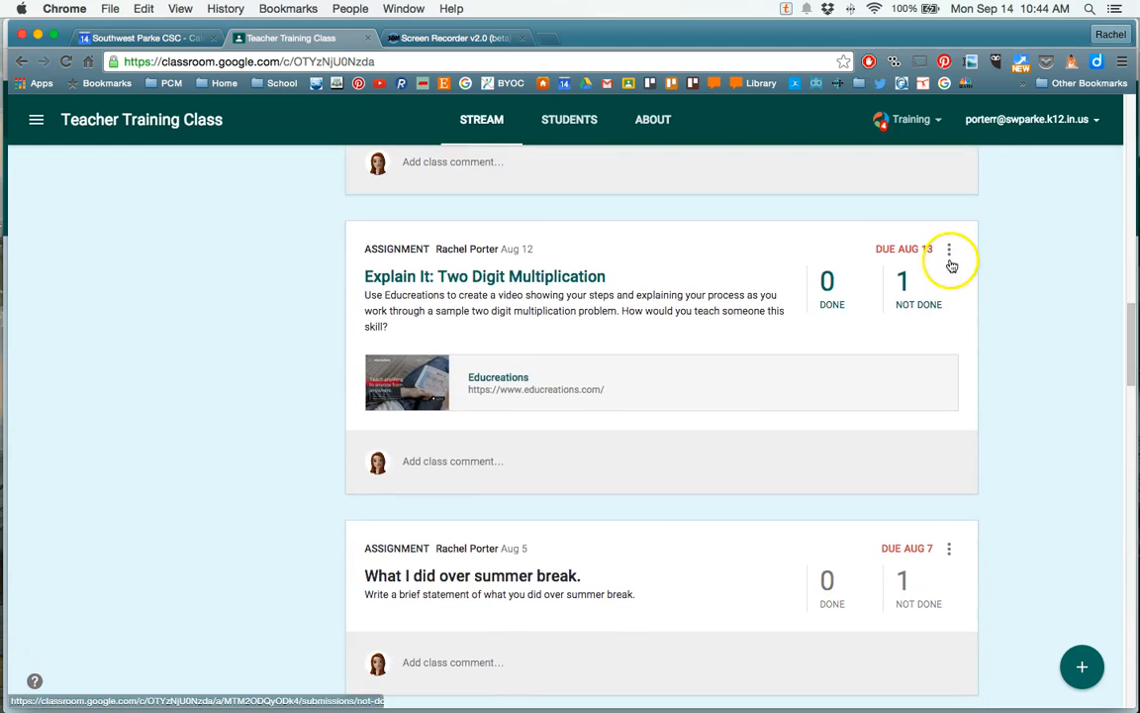
{"action": "left_click", "coordinate": [950, 250]}
{"action": "left_click", "coordinate": [907, 282]}
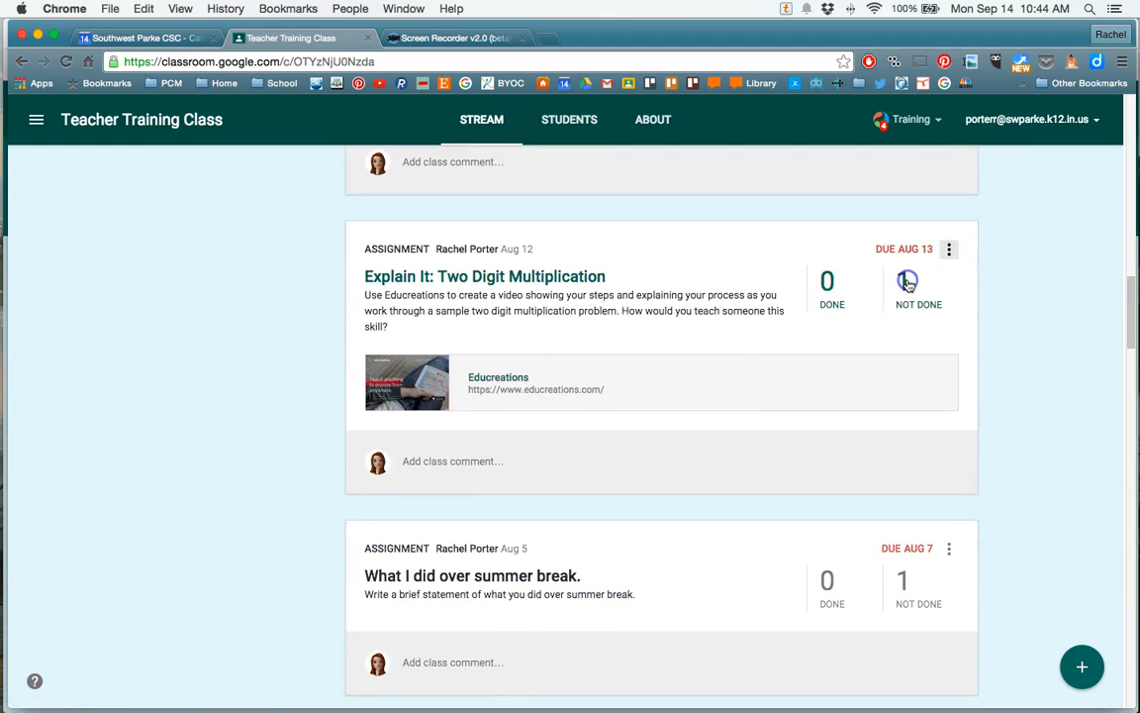
{"action": "scroll", "coordinate": [1014, 307], "scroll_direction": "up", "scroll_amount": 10}
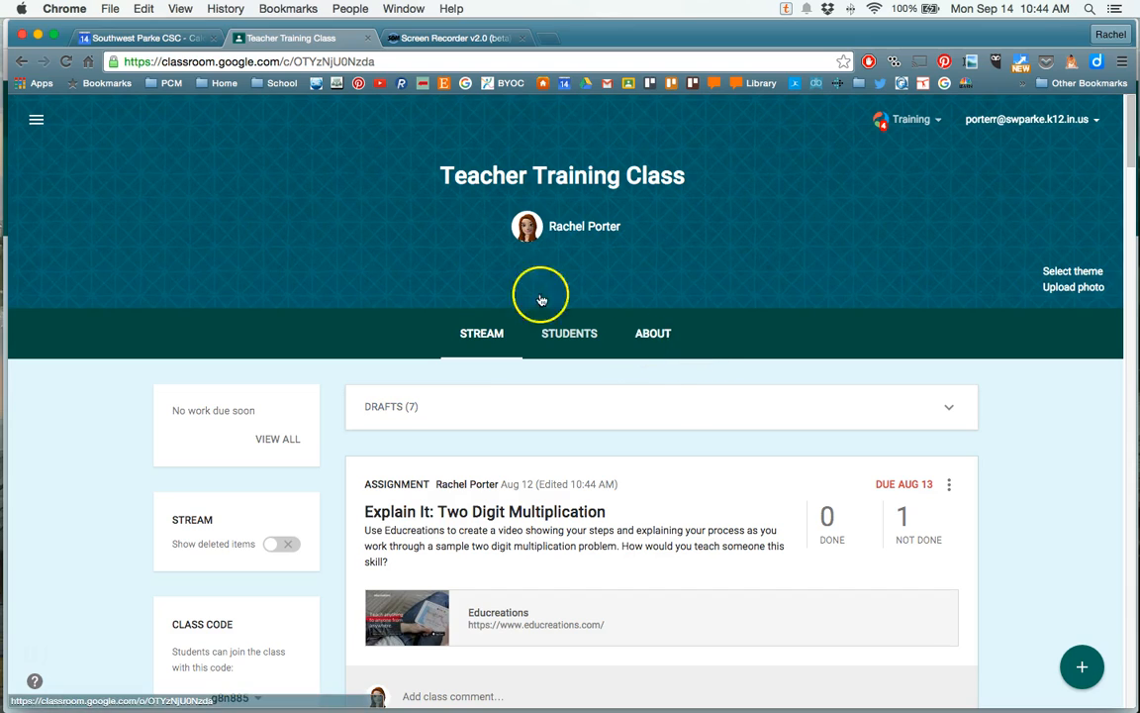
Look at the two-week Google Calendar and return to the Teacher Training Class stream
{"action": "left_click", "coordinate": [150, 37]}
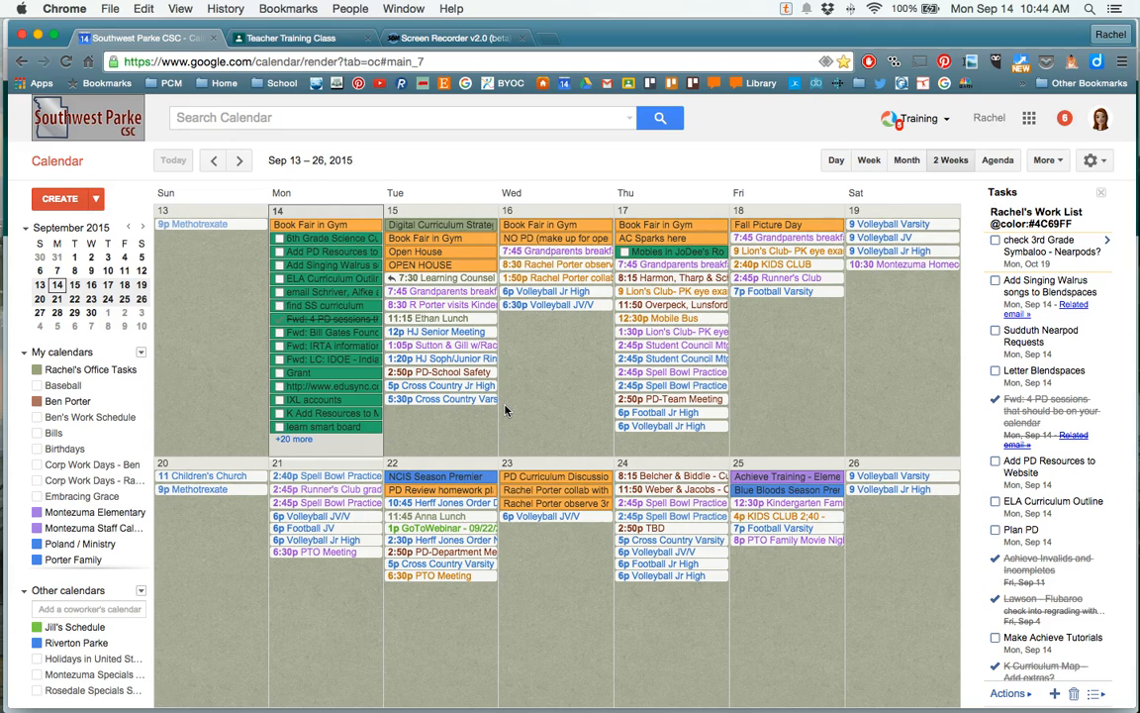
{"action": "left_click", "coordinate": [269, 37]}
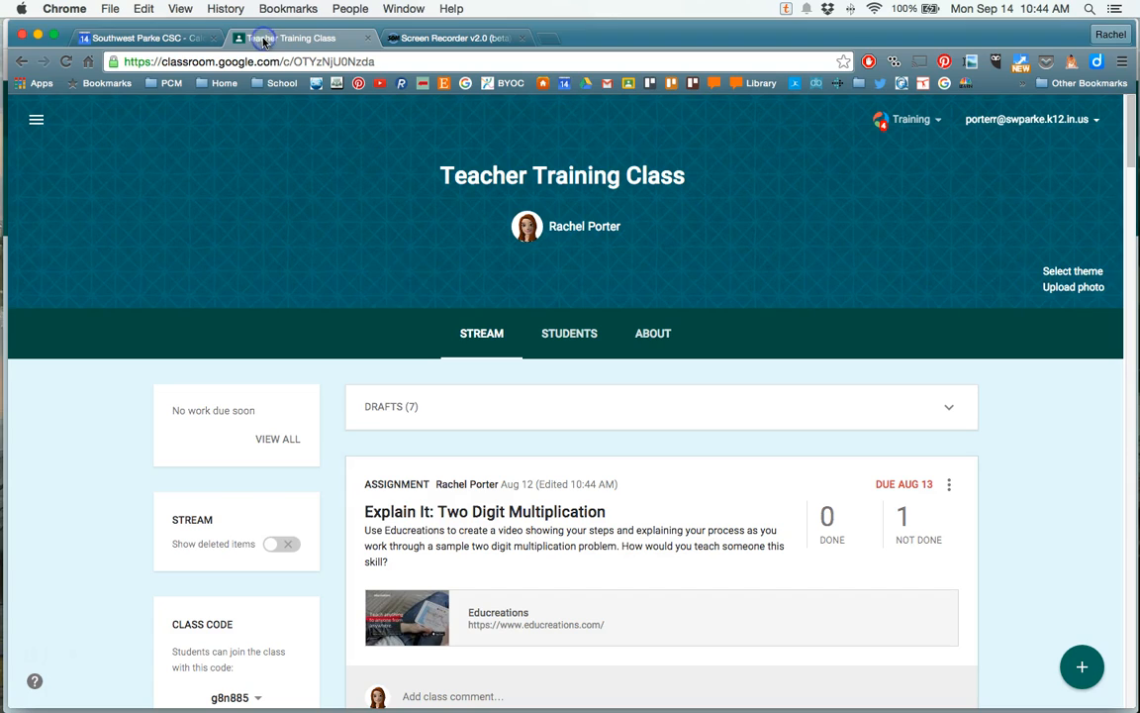